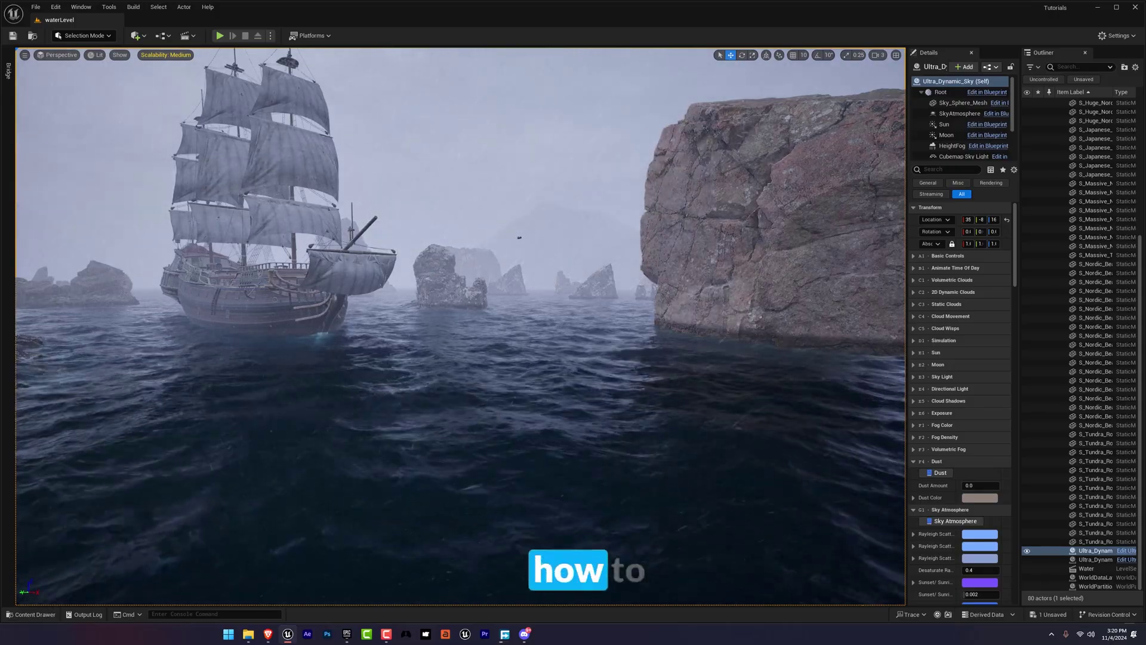
{"action": "key", "text": "d"}
{"action": "right_click_drag", "start_coordinate": [174, 315], "coordinate": [119, 278]}
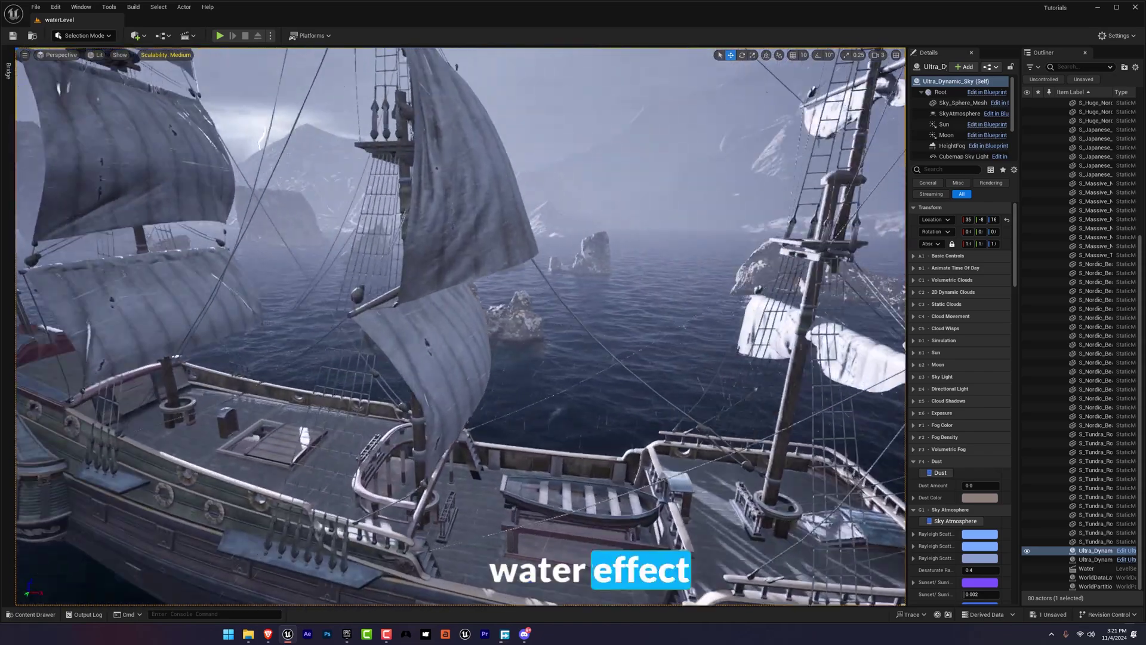
{"action": "key", "text": "ctrl+space"}
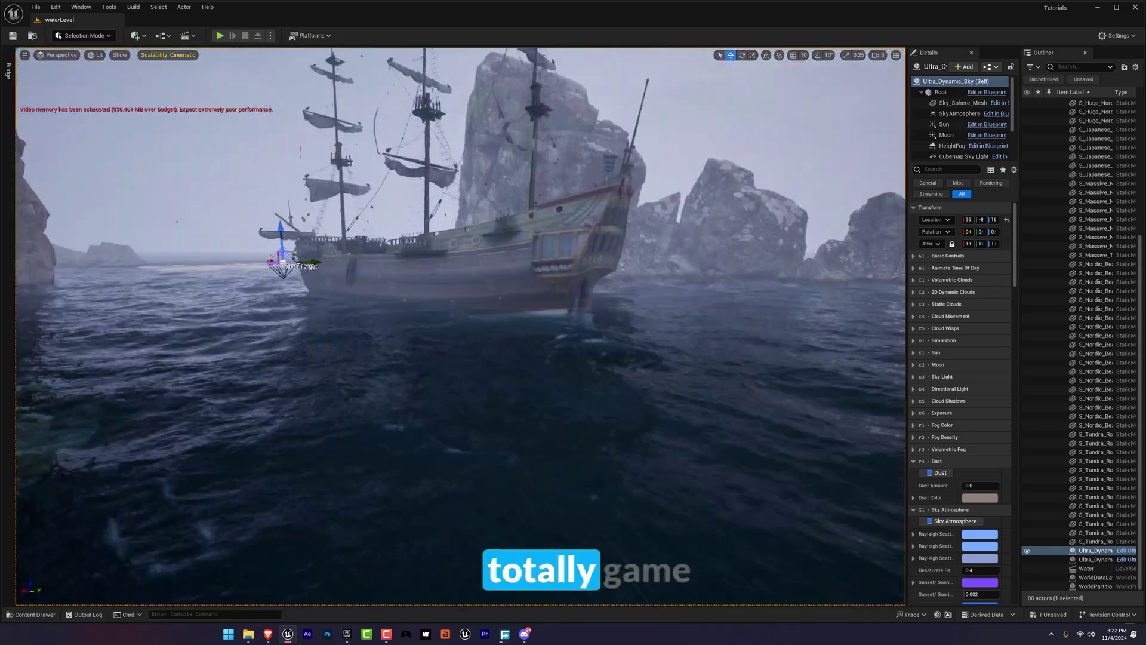
{"action": "key", "text": "w"}
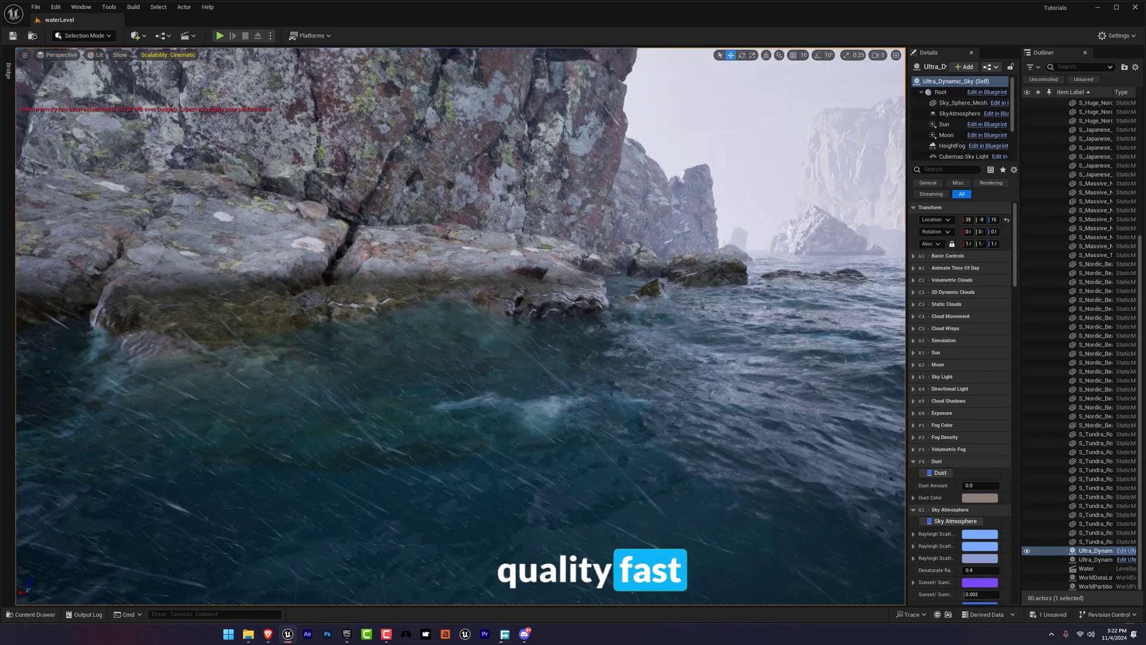
- Show the project's Content folder in File Explorer and close that window again
{"action": "key", "text": "ctrl+space"}
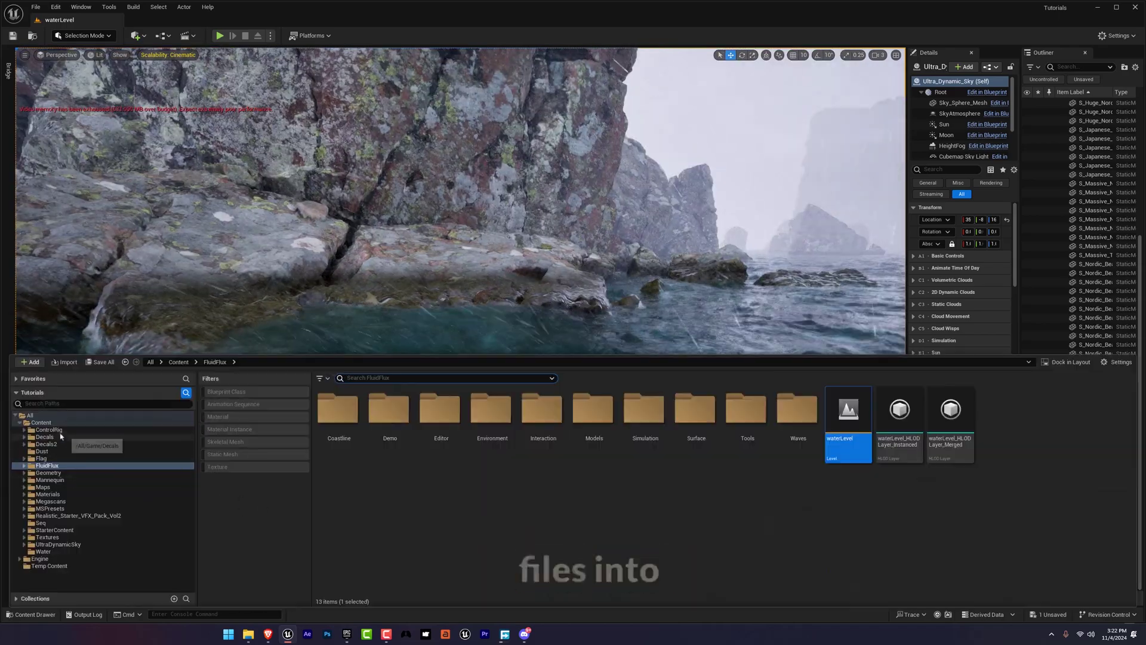
{"action": "left_click", "coordinate": [39, 423]}
{"action": "right_click", "coordinate": [40, 424]}
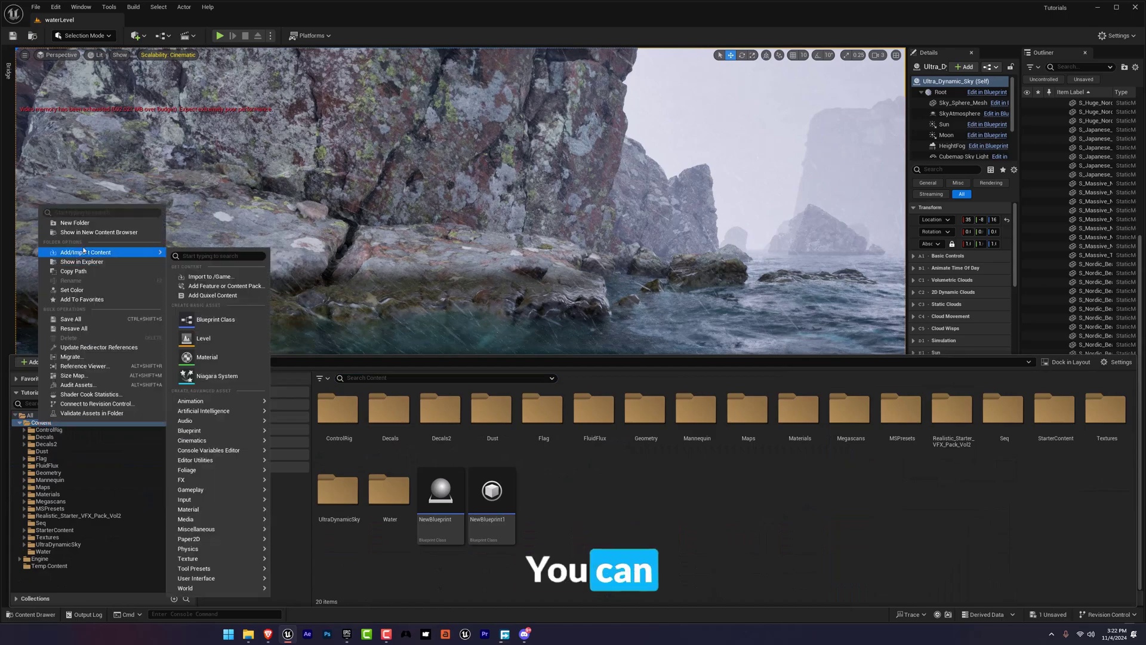
{"action": "left_click", "coordinate": [89, 264]}
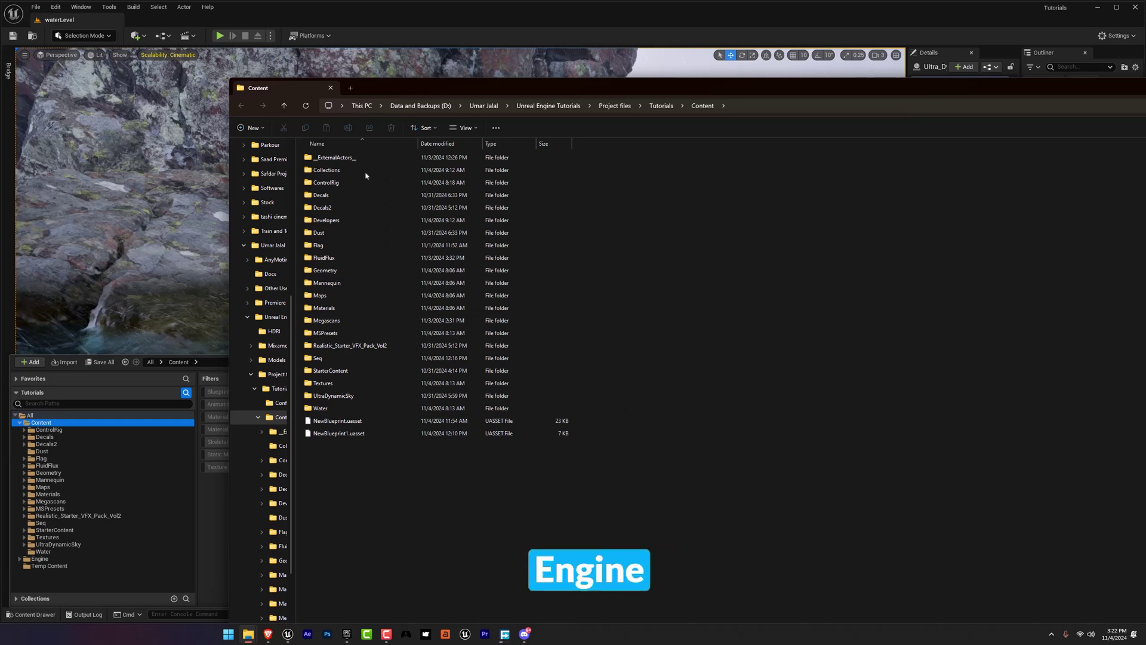
{"action": "left_click", "coordinate": [330, 87]}
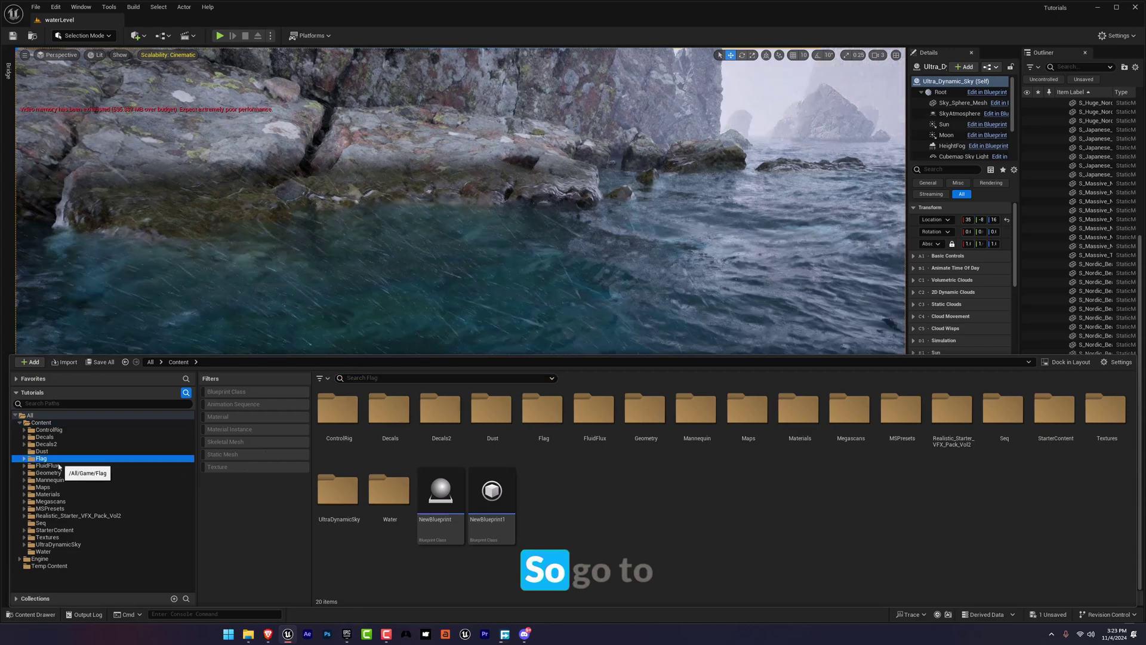
- Search the FluidFlux content folder for "domain"
{"action": "left_click", "coordinate": [60, 466]}
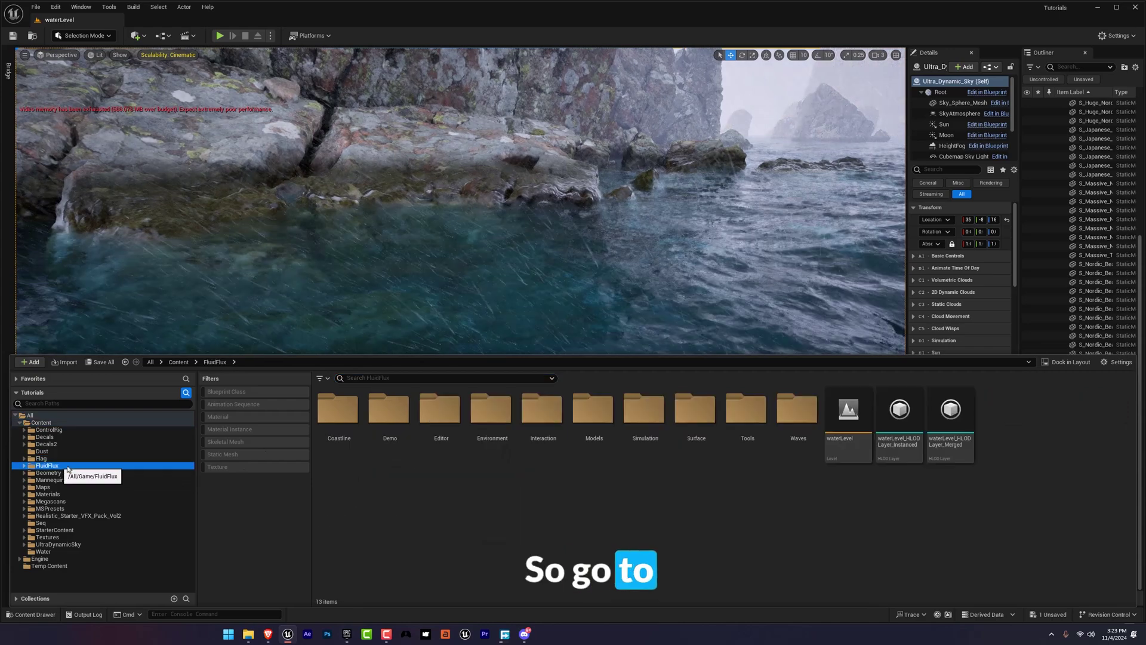
{"action": "left_click", "coordinate": [378, 379]}
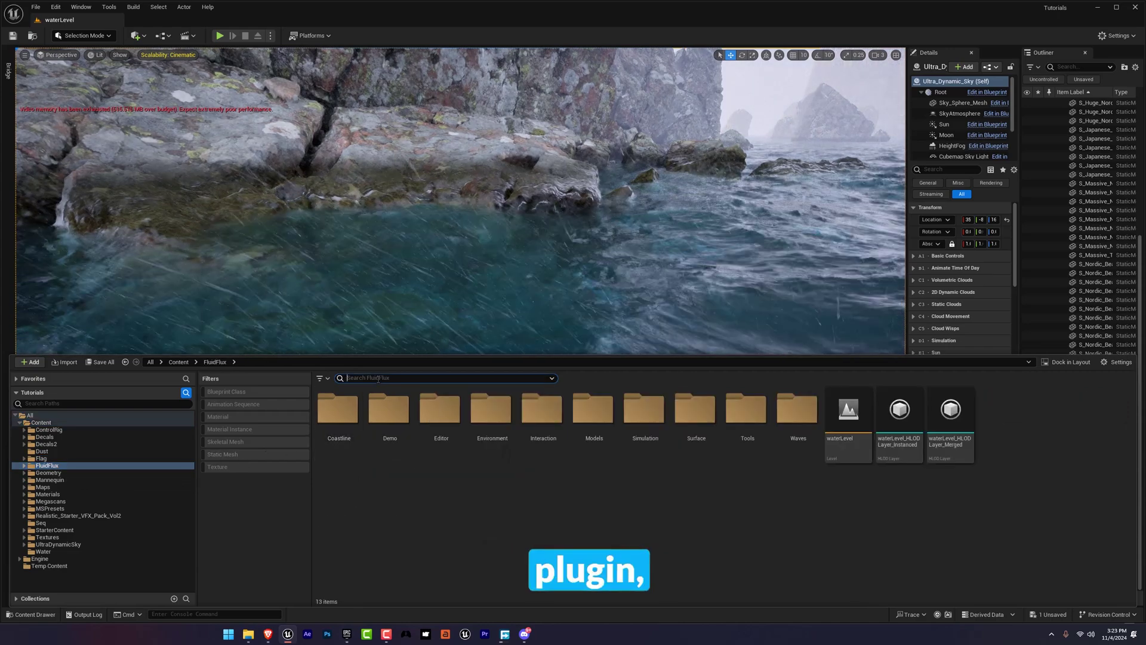
{"action": "type", "text": "domain"}
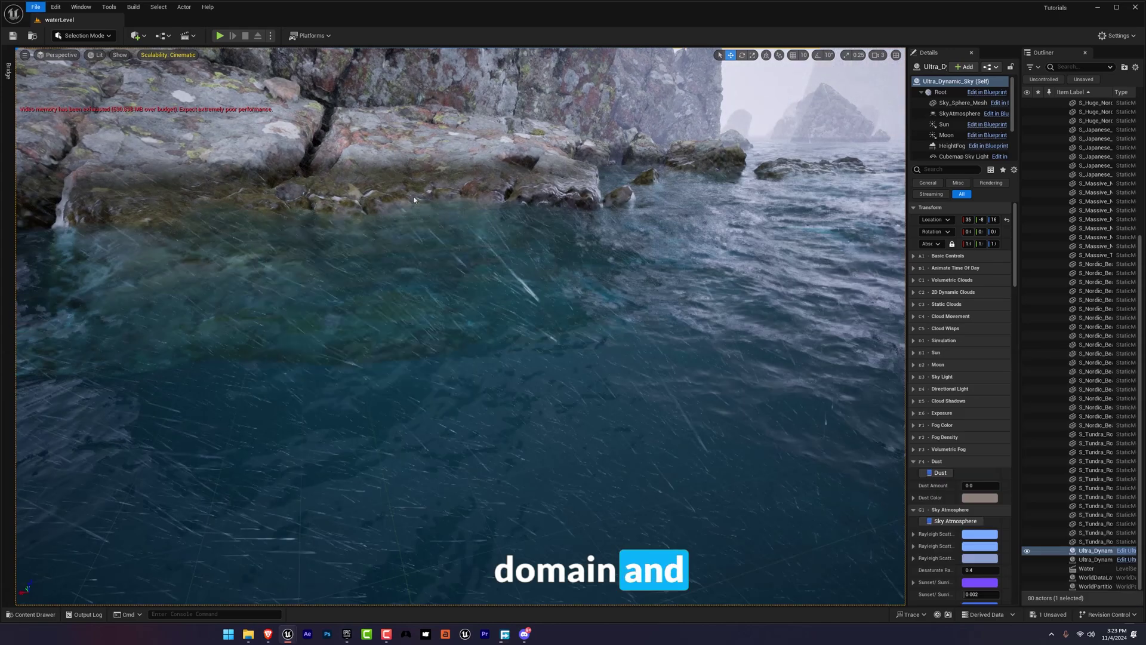
- Create a new level from the Empty Open World template, saving the pending ship_pinnace_1k changes
{"action": "key", "text": "ctrl+n"}
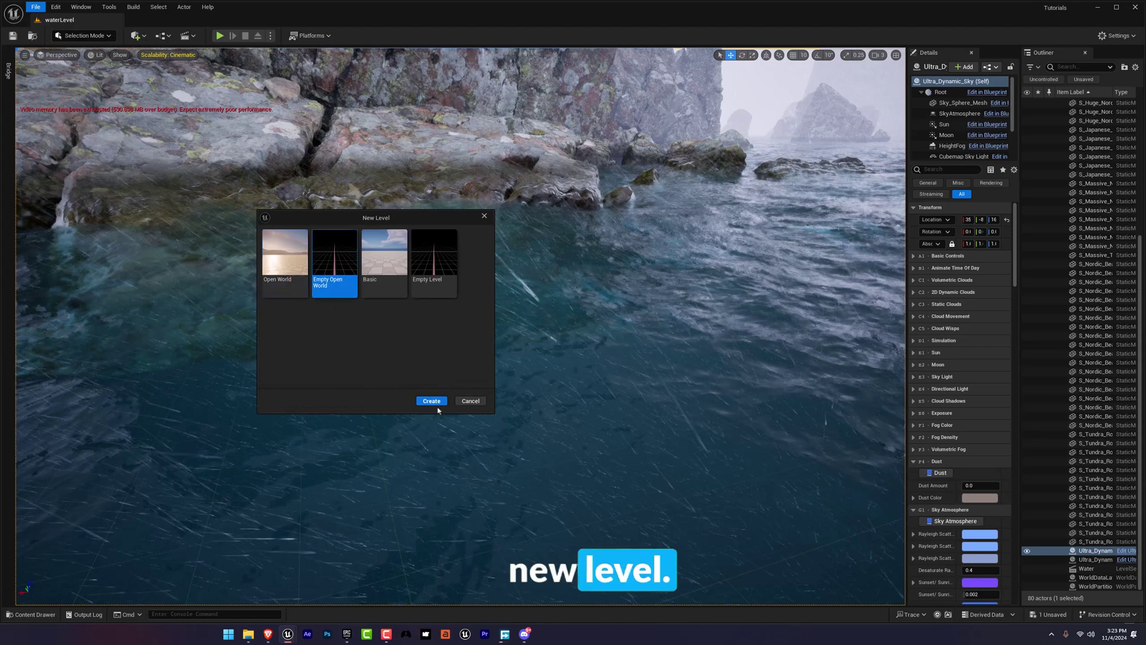
{"action": "left_click", "coordinate": [436, 403]}
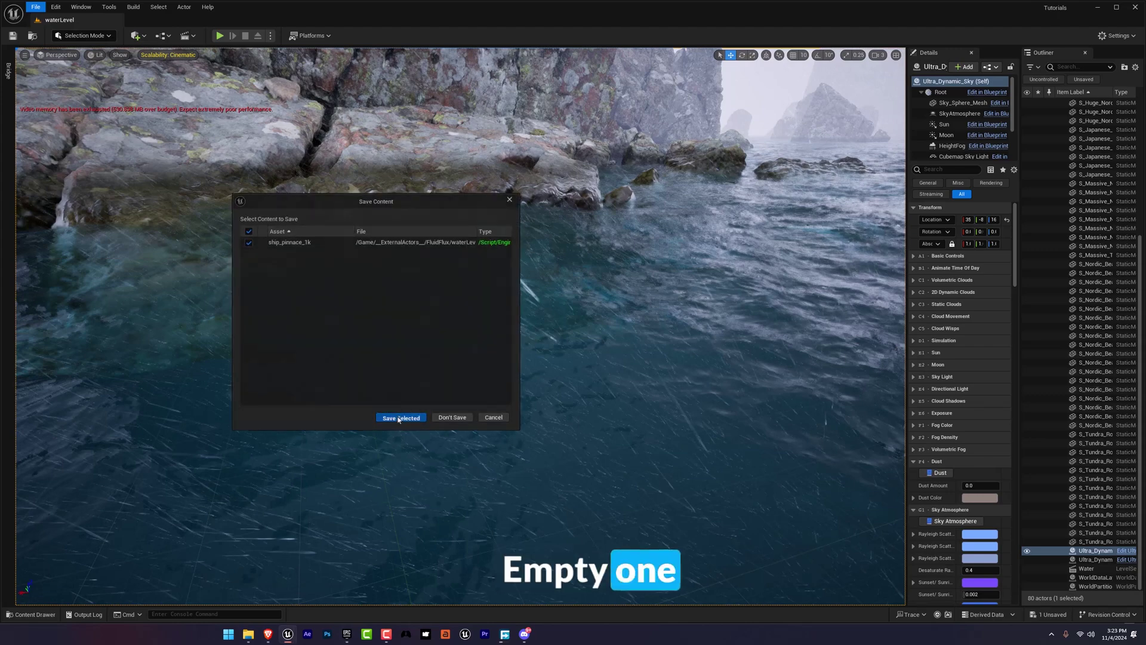
{"action": "left_click", "coordinate": [398, 418]}
- Place the Ultra_Dynamic_Sky blueprint from the UltraDynamicSky Blueprints folder into the empty level
{"action": "key", "text": "ctrl+space"}
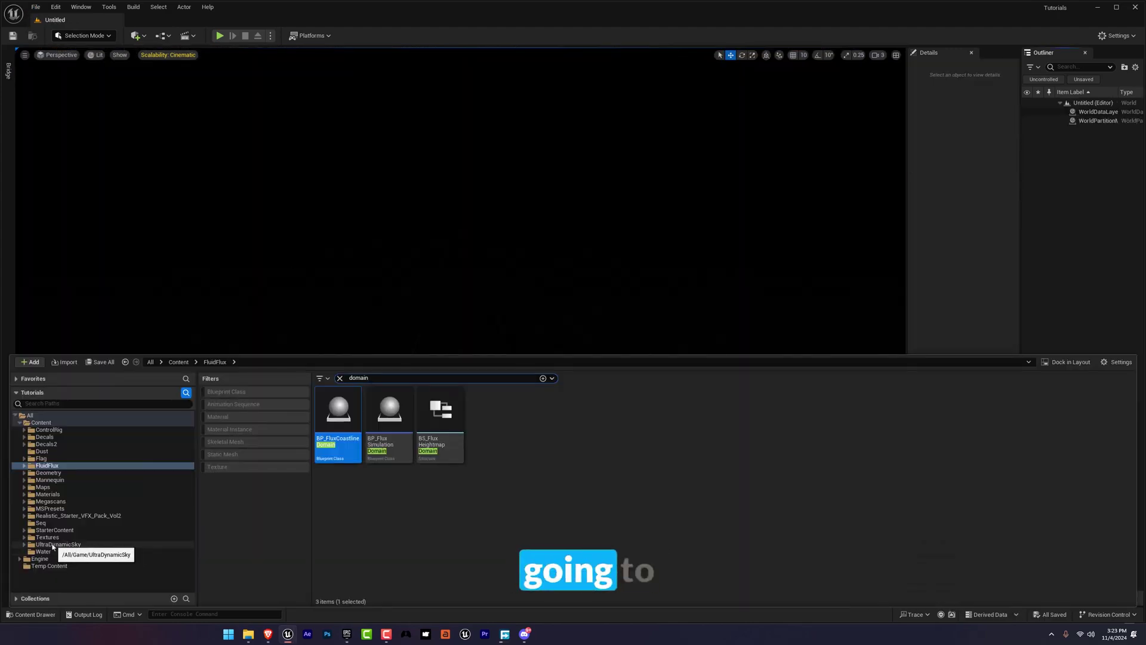
{"action": "left_click", "coordinate": [49, 544]}
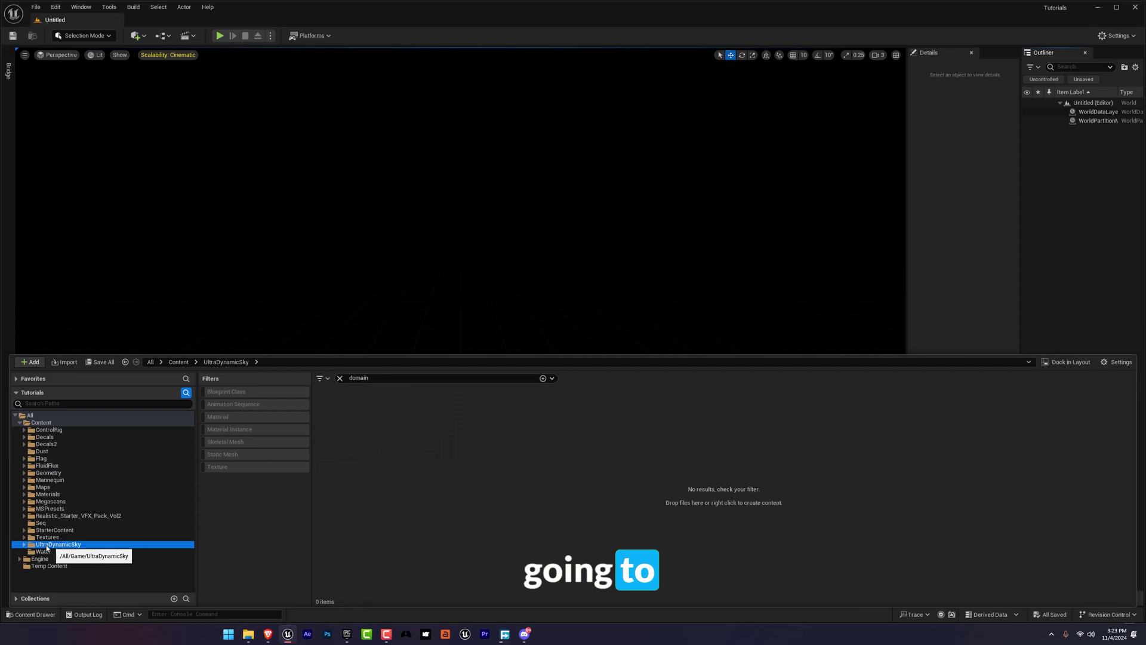
{"action": "left_click", "coordinate": [340, 377]}
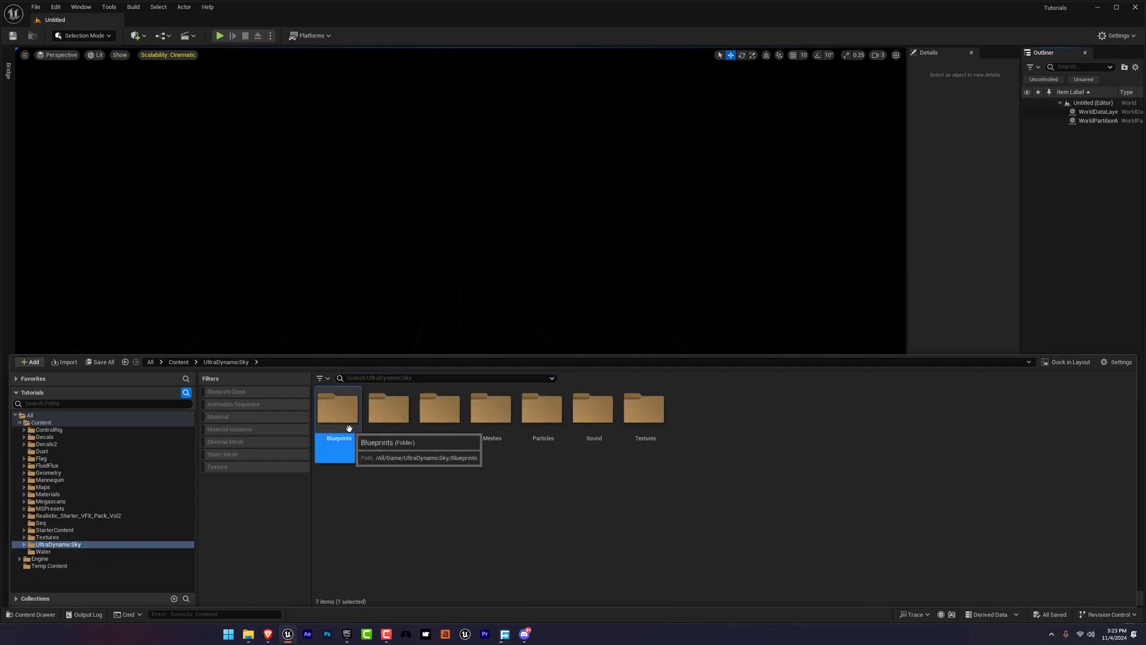
{"action": "double_click", "coordinate": [338, 409]}
{"action": "left_click_drag", "start_coordinate": [591, 281], "coordinate": [458, 296]}
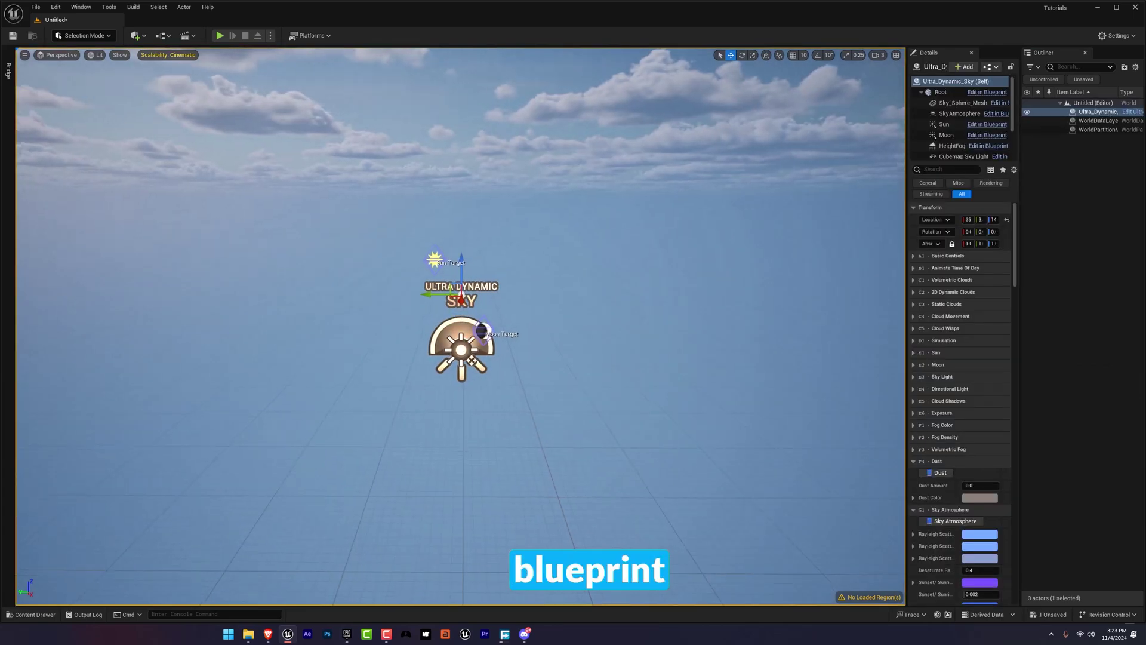
- Add the Ultra_Dynamic_Weather blueprint from the same Blueprints folder to the level, beside the sky actor
{"action": "right_click_drag", "start_coordinate": [458, 297], "coordinate": [406, 298]}
{"action": "key", "text": "s"}
{"action": "right_click_drag", "start_coordinate": [527, 340], "coordinate": [582, 358]}
{"action": "key", "text": "ctrl+space"}
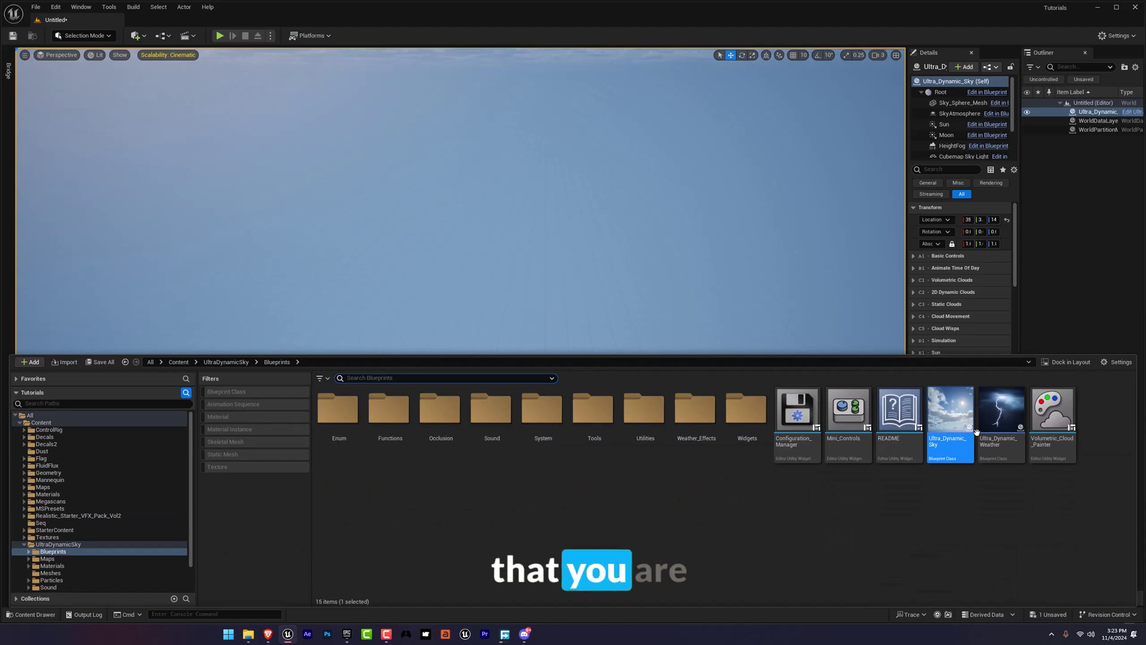
{"action": "left_click_drag", "start_coordinate": [1000, 418], "coordinate": [521, 301]}
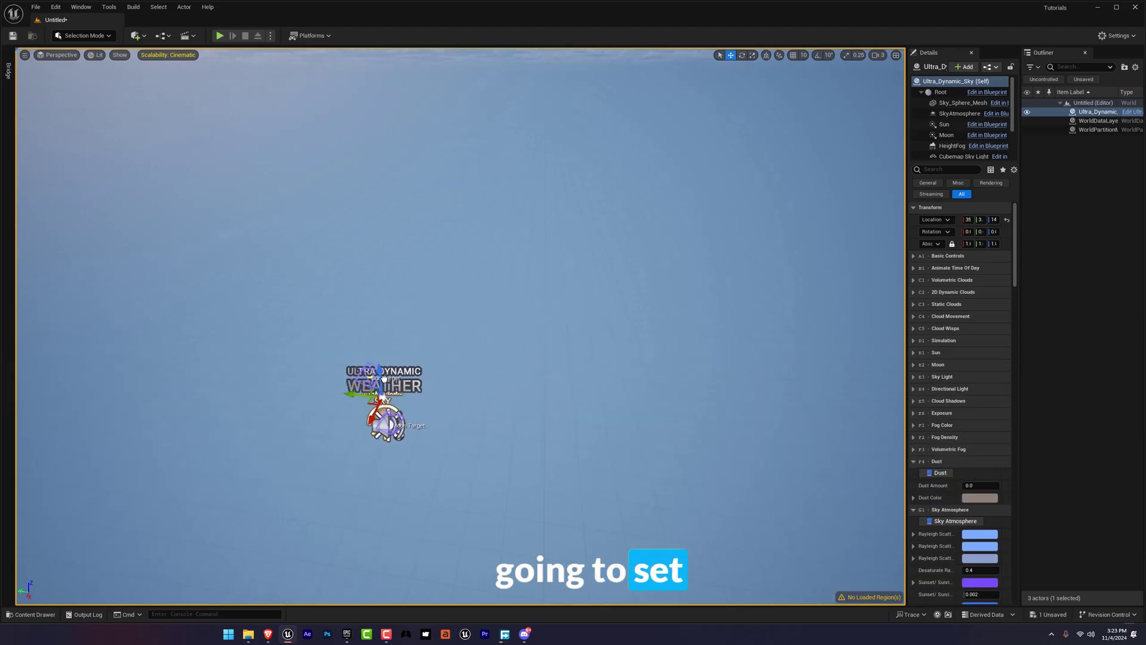
{"action": "left_click_drag", "start_coordinate": [383, 378], "coordinate": [396, 378]}
{"action": "right_click_drag", "start_coordinate": [397, 379], "coordinate": [426, 310]}
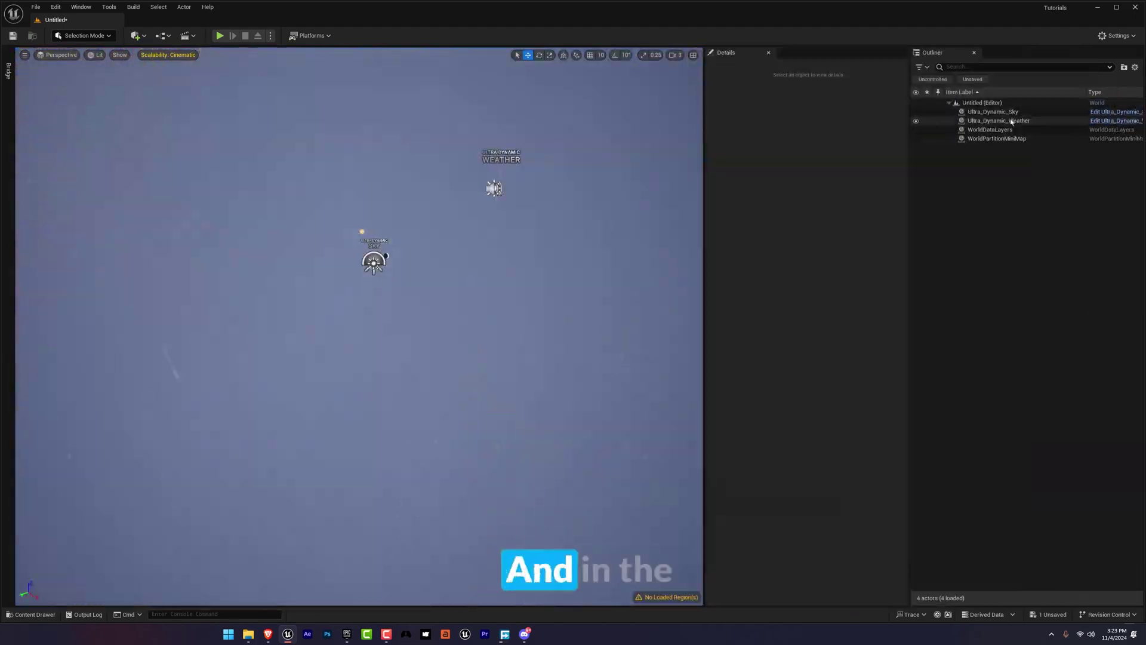
- Open the list of Weather presets for the Ultra_Dynamic_Weather actor
{"action": "left_click", "coordinate": [1003, 121]}
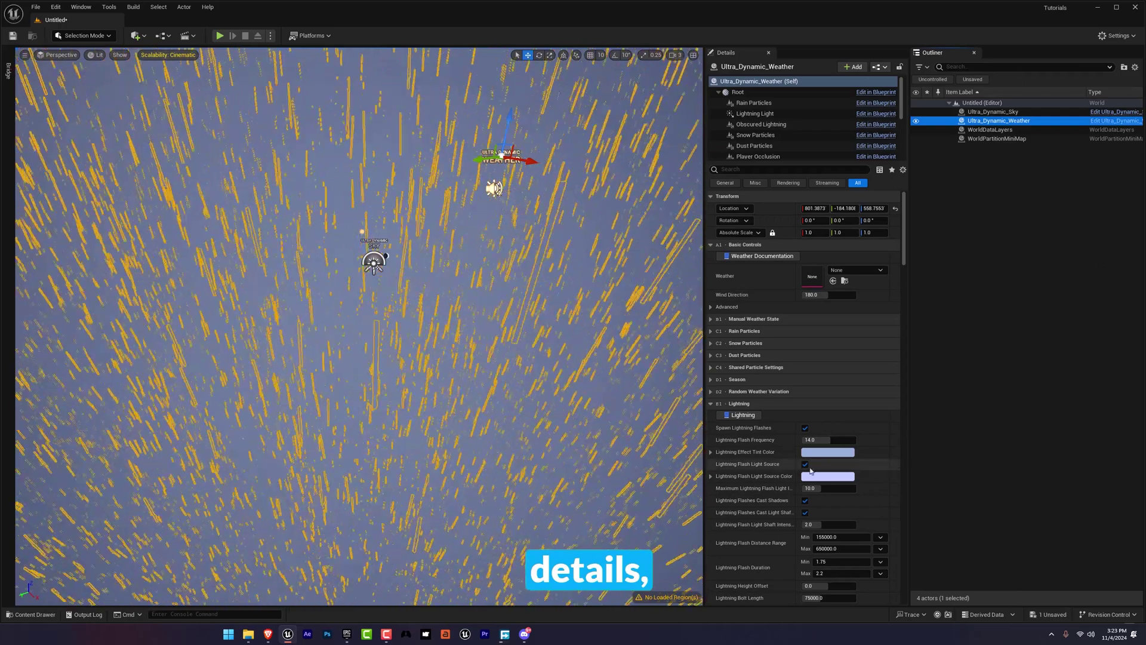
{"action": "left_click", "coordinate": [859, 270]}
{"action": "scroll", "coordinate": [886, 425], "scroll_direction": "down", "scroll_amount": 1}
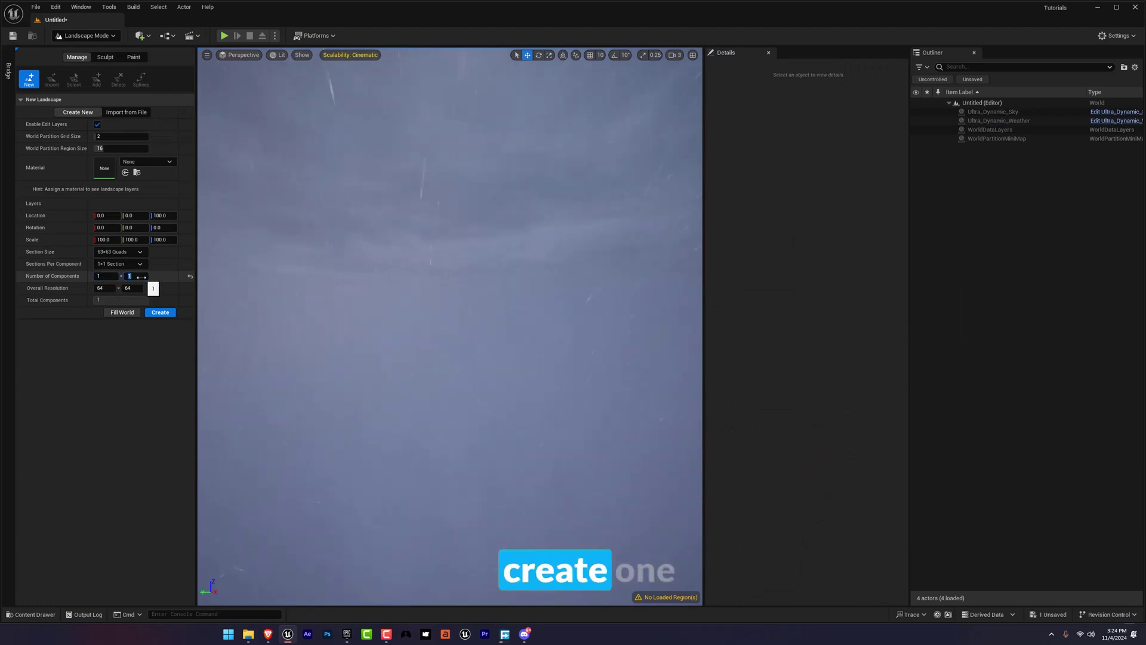
- Create a landscape of 1 × 1 components and add the FluidFlux BP_FluxCoastlineDomain blueprint to the level
{"action": "left_click", "coordinate": [165, 315]}
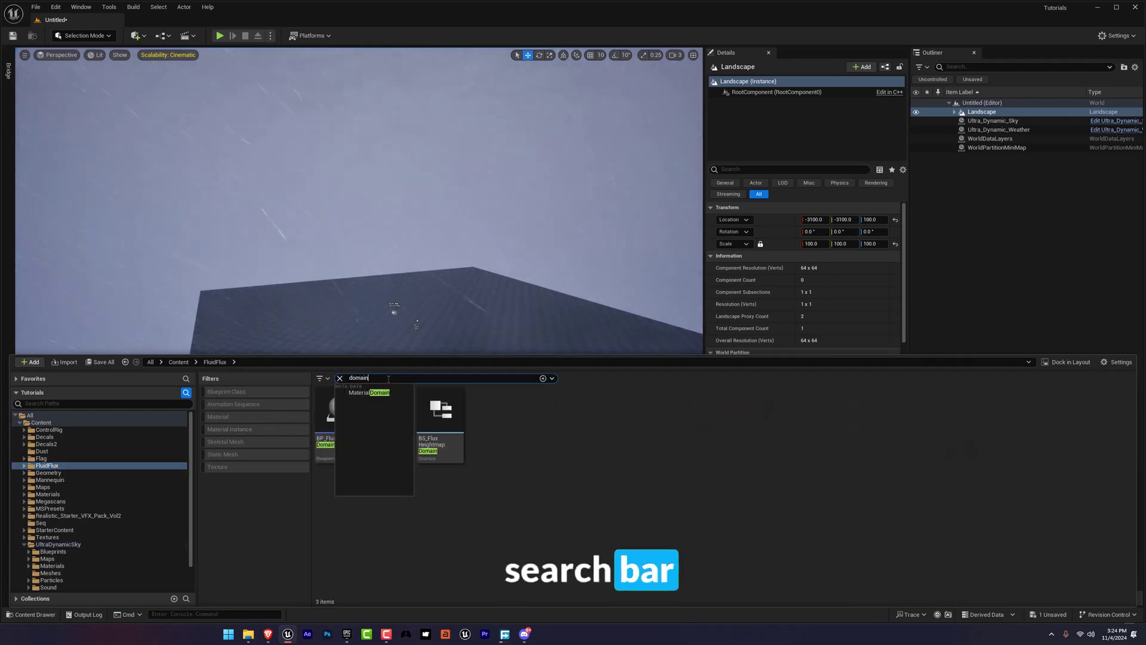
{"action": "left_click", "coordinate": [337, 416]}
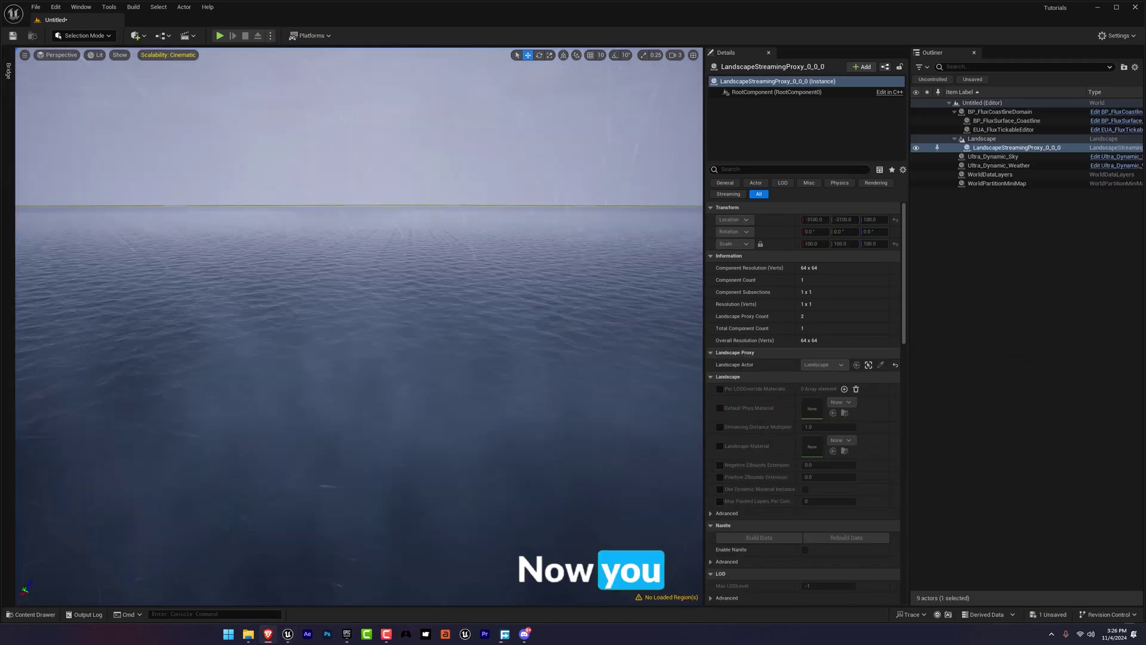
- Switch to the browser, inspect the "Pirate ship (Rigged)" model on Sketchfab up close, and return to Unreal Editor
{"action": "key", "text": "alt+Tab"}
{"action": "left_click_drag", "start_coordinate": [441, 389], "coordinate": [468, 458]}
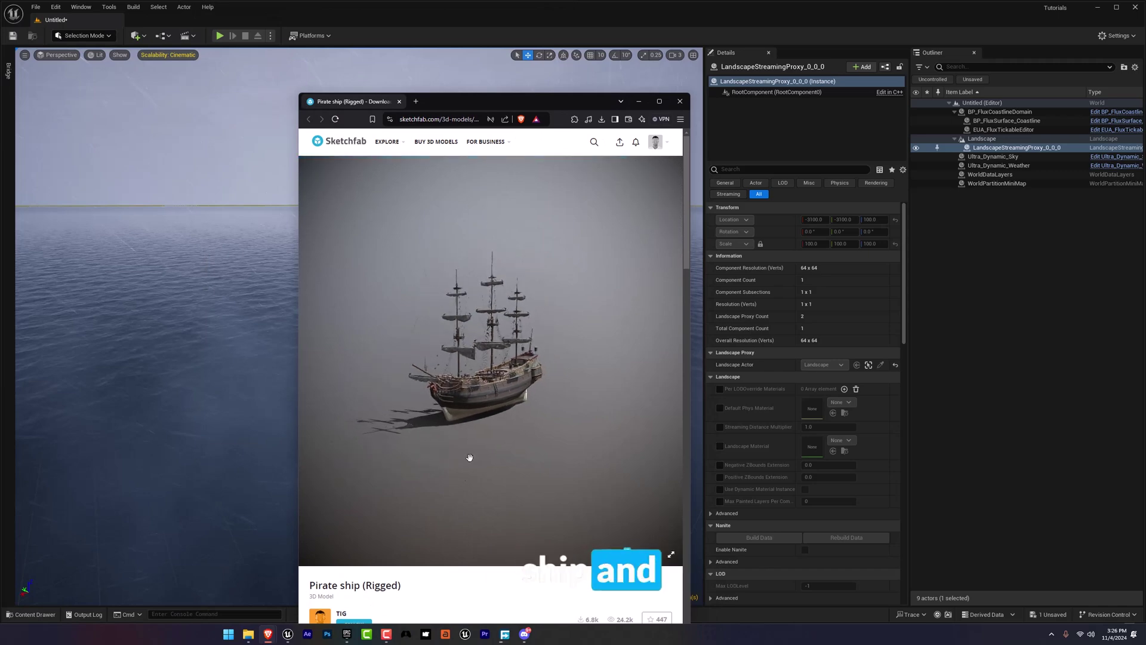
{"action": "scroll", "coordinate": [471, 438], "scroll_direction": "up", "scroll_amount": 5}
{"action": "left_click_drag", "start_coordinate": [507, 419], "coordinate": [502, 494]}
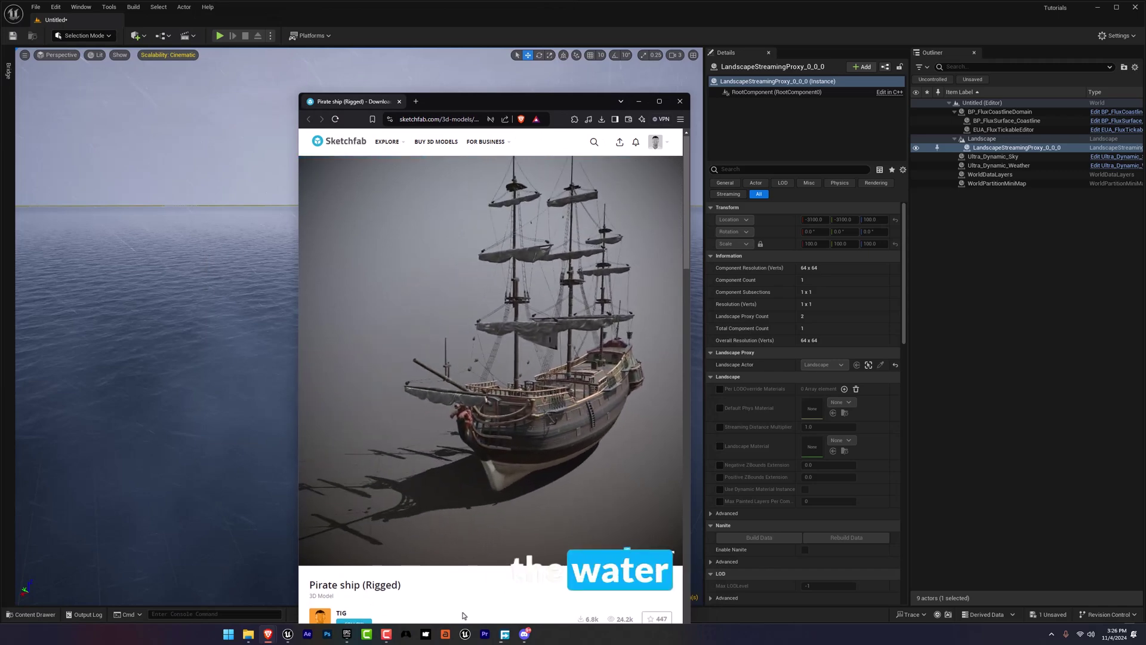
{"action": "key", "text": "alt+Tab"}
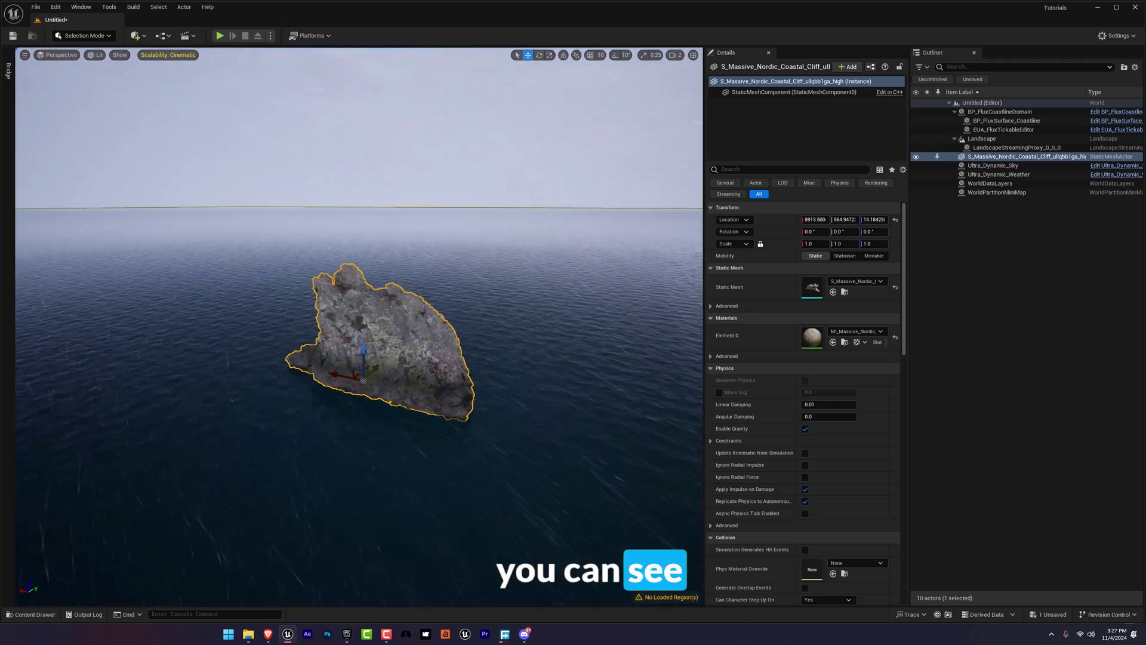
- Lower the massive Nordic coastal cliff so that its base sits beneath the water surface
{"action": "key", "text": "w"}
{"action": "right_click_drag", "start_coordinate": [358, 325], "coordinate": [403, 357]}
{"action": "key", "text": "s"}
{"action": "key", "text": "a"}
{"action": "right_click_drag", "start_coordinate": [471, 394], "coordinate": [552, 392]}
{"action": "key", "text": "d"}
{"action": "key", "text": "a"}
{"action": "key", "text": "w"}
{"action": "left_click_drag", "start_coordinate": [426, 362], "coordinate": [450, 362], "text": "alt"}
{"action": "right_click_drag", "start_coordinate": [449, 362], "coordinate": [462, 352]}
{"action": "key", "text": "w"}
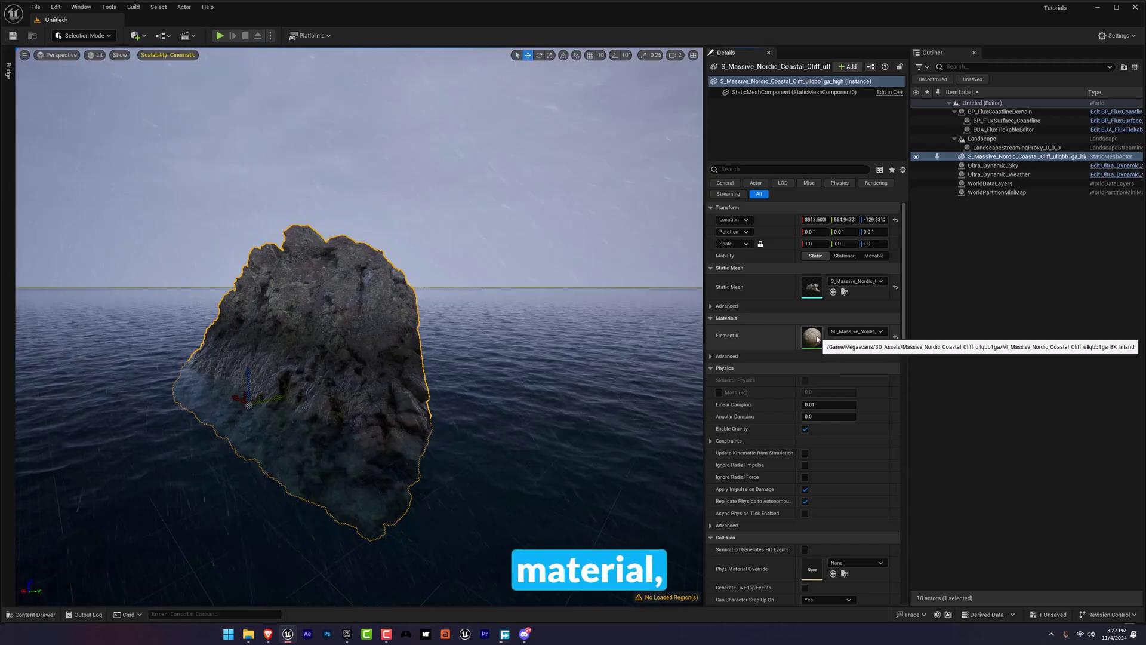
- Open the cliff's material instance for editing, and from it the graph of its parent material
{"action": "double_click", "coordinate": [816, 338]}
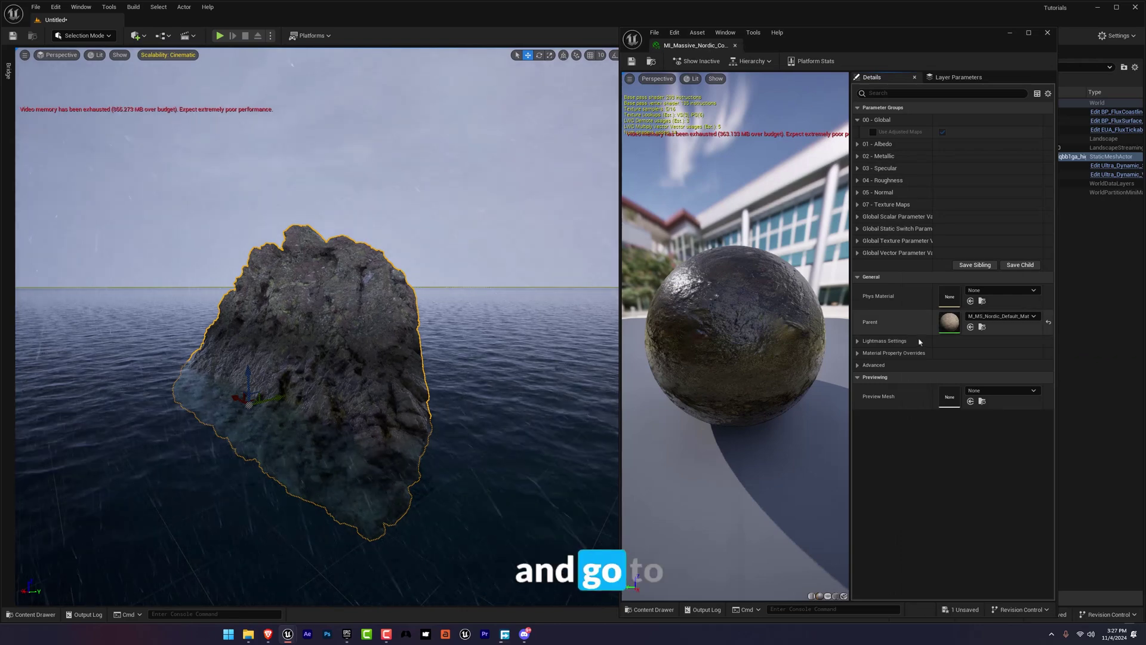
{"action": "double_click", "coordinate": [949, 323]}
{"action": "right_click_drag", "start_coordinate": [832, 294], "coordinate": [818, 311]}
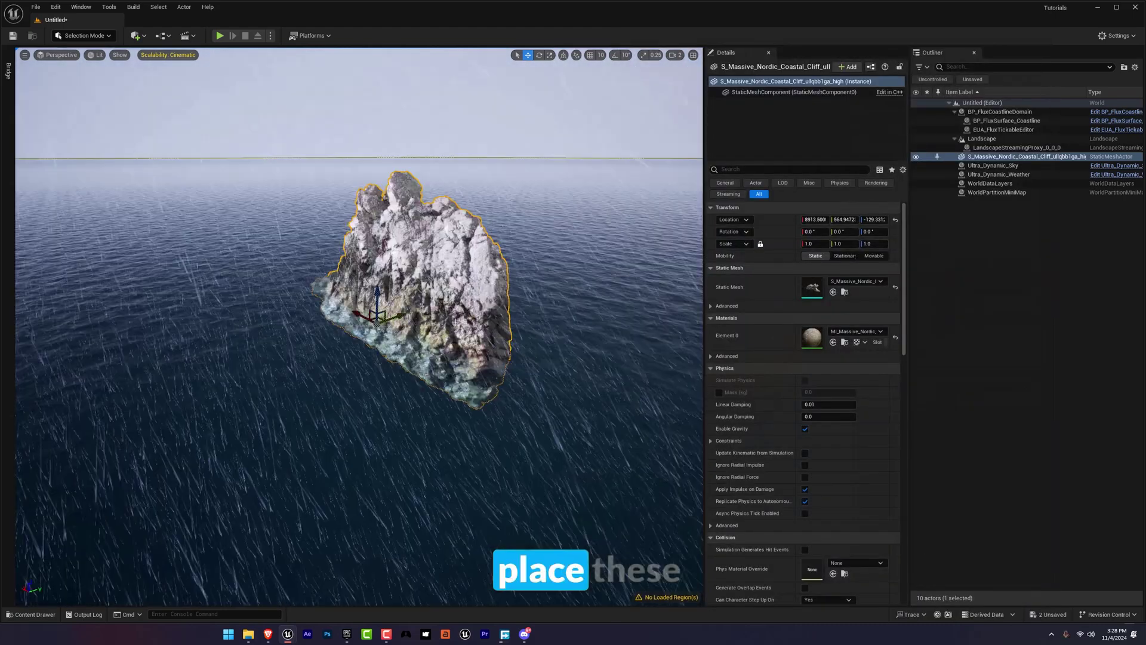
- Search the FluidFlux folder for "coastline" and place the BP_FluxSurface_Coastline blueprint in the water near the cliffs
{"action": "key", "text": "ctrl+space"}
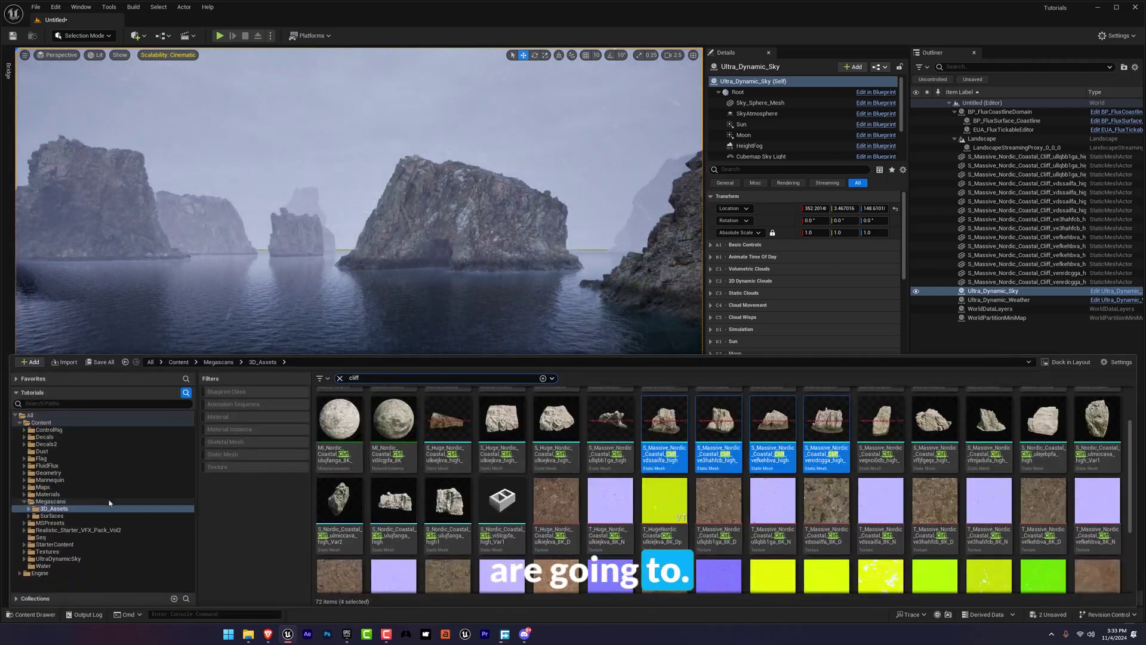
{"action": "left_click", "coordinate": [66, 466]}
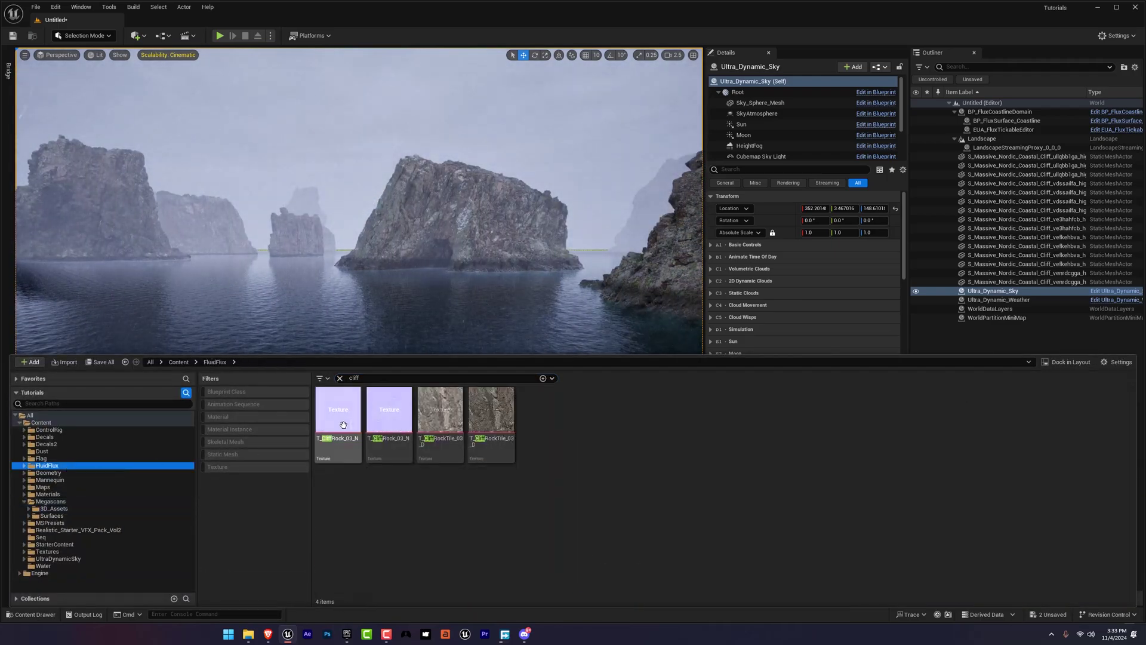
{"action": "left_click", "coordinate": [340, 378]}
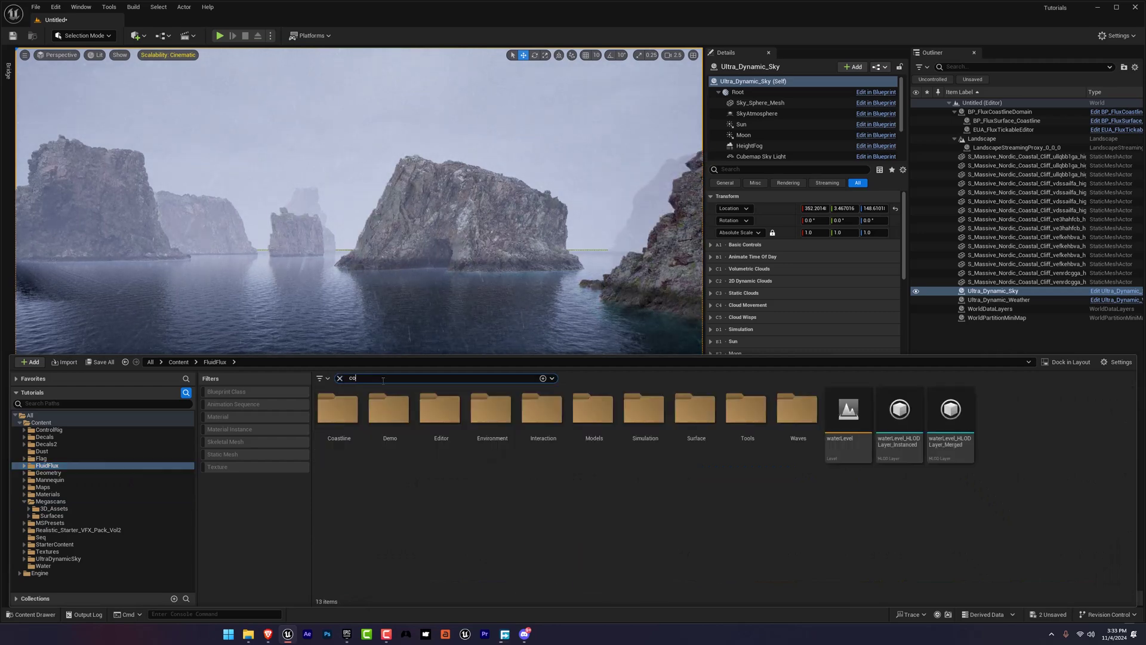
{"action": "type", "text": "coastline"}
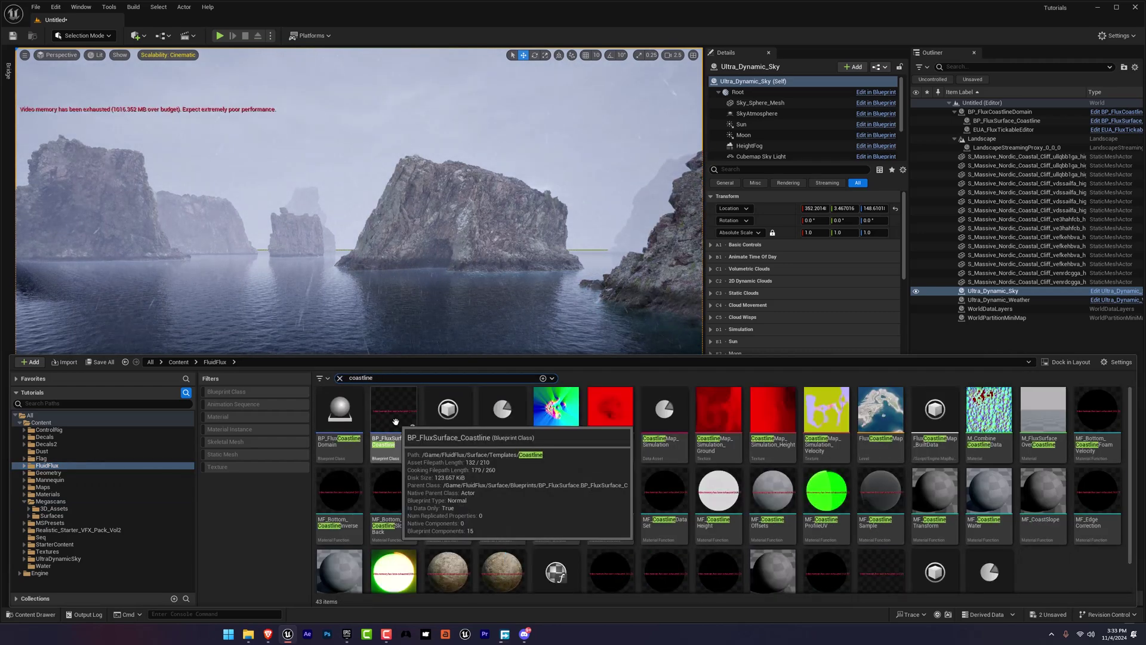
{"action": "left_click_drag", "start_coordinate": [340, 412], "coordinate": [412, 439]}
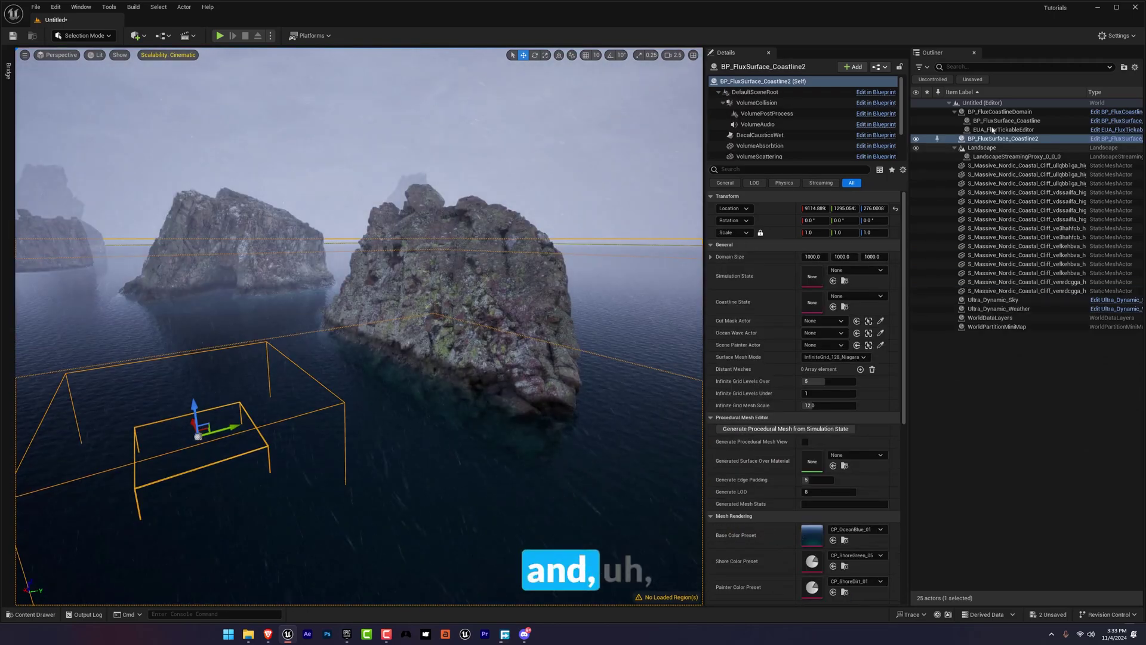
- Set the Surface Actor Reference of BP_FluxCoastlineDomain to BP_FluxSurface_Coastline2
{"action": "left_click", "coordinate": [997, 120]}
{"action": "left_click", "coordinate": [1000, 112]}
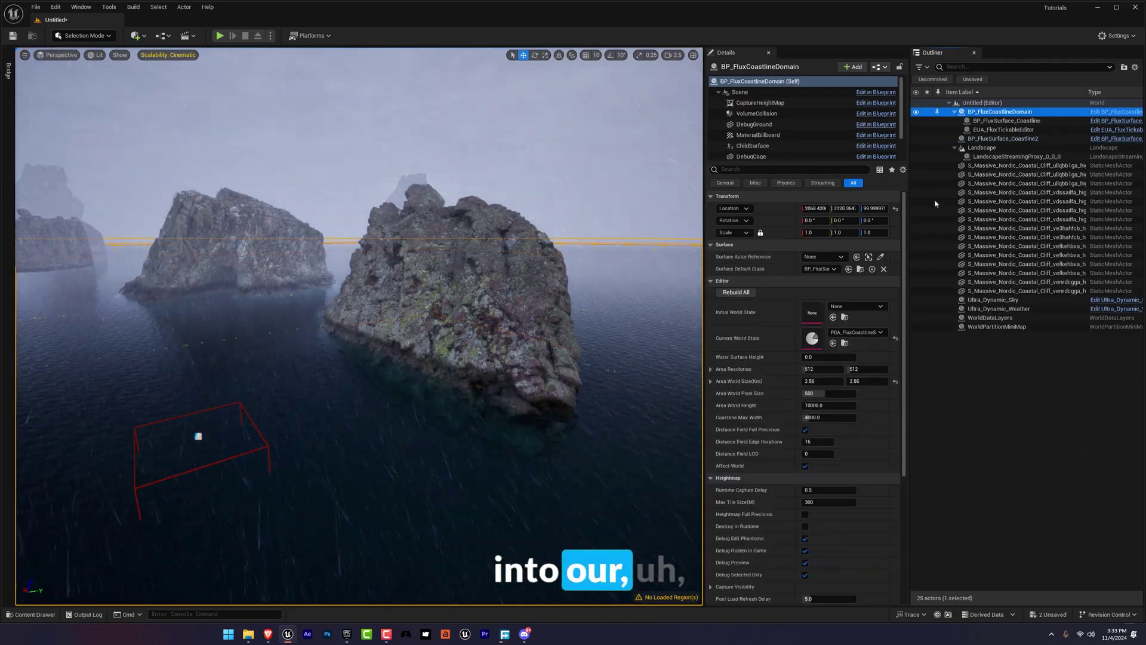
{"action": "left_click", "coordinate": [823, 257]}
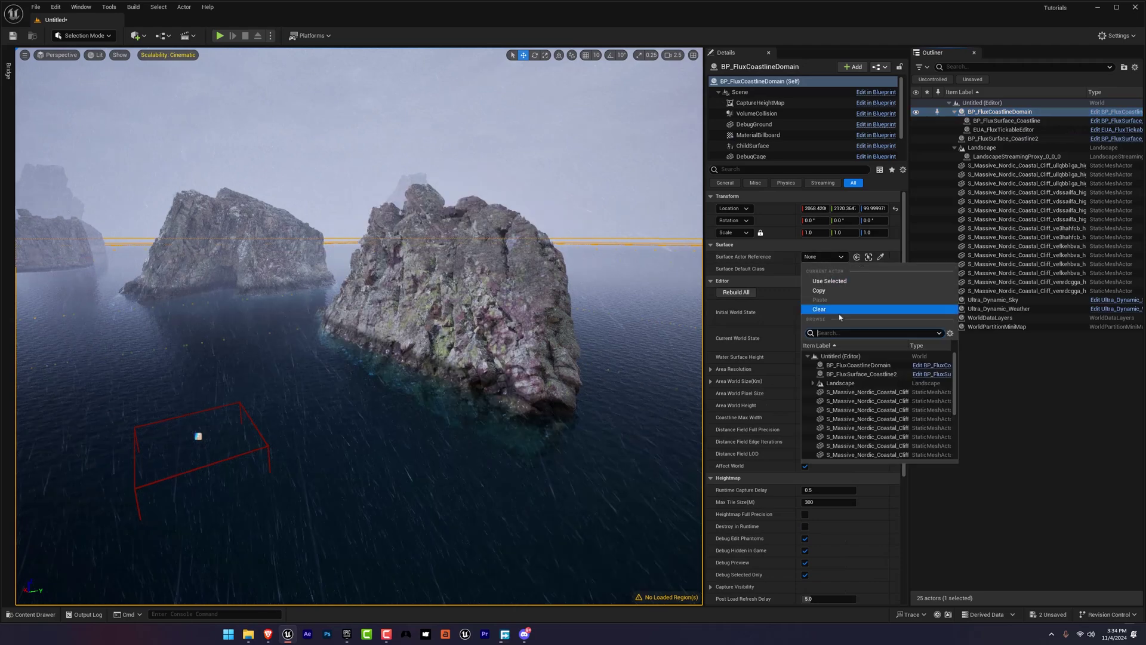
{"action": "left_click", "coordinate": [849, 374]}
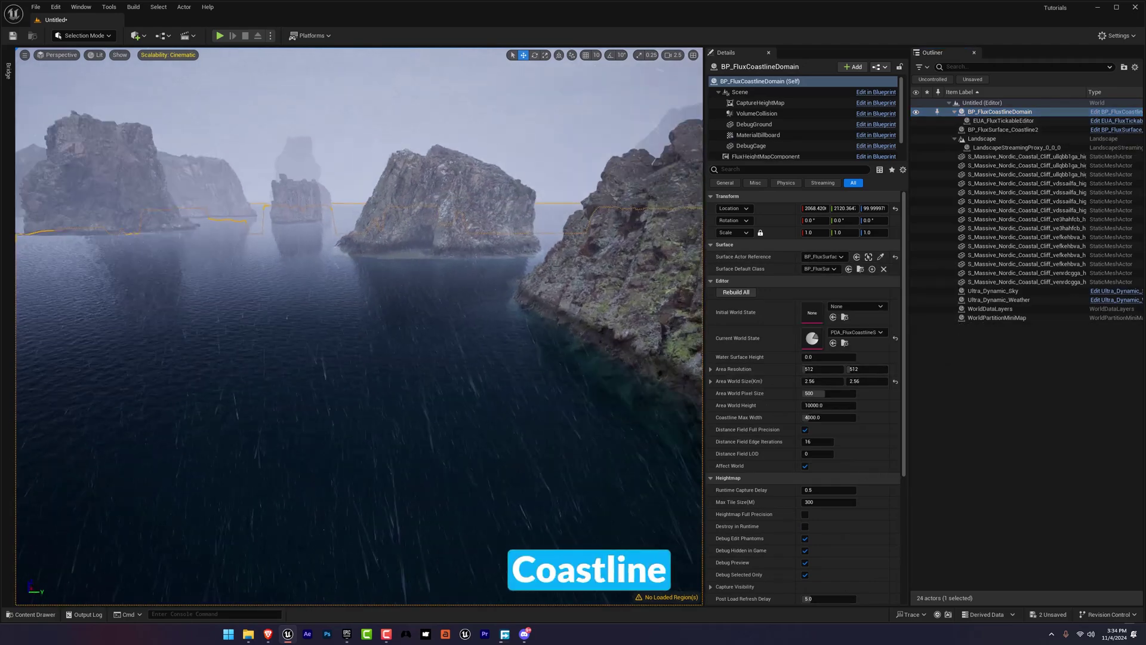
- Search the FluidFlux folder for "waves" and place the BP_FluxOceanWave blueprint in the scene
{"action": "right_click_drag", "start_coordinate": [634, 365], "coordinate": [618, 327]}
{"action": "key", "text": "ctrl+space"}
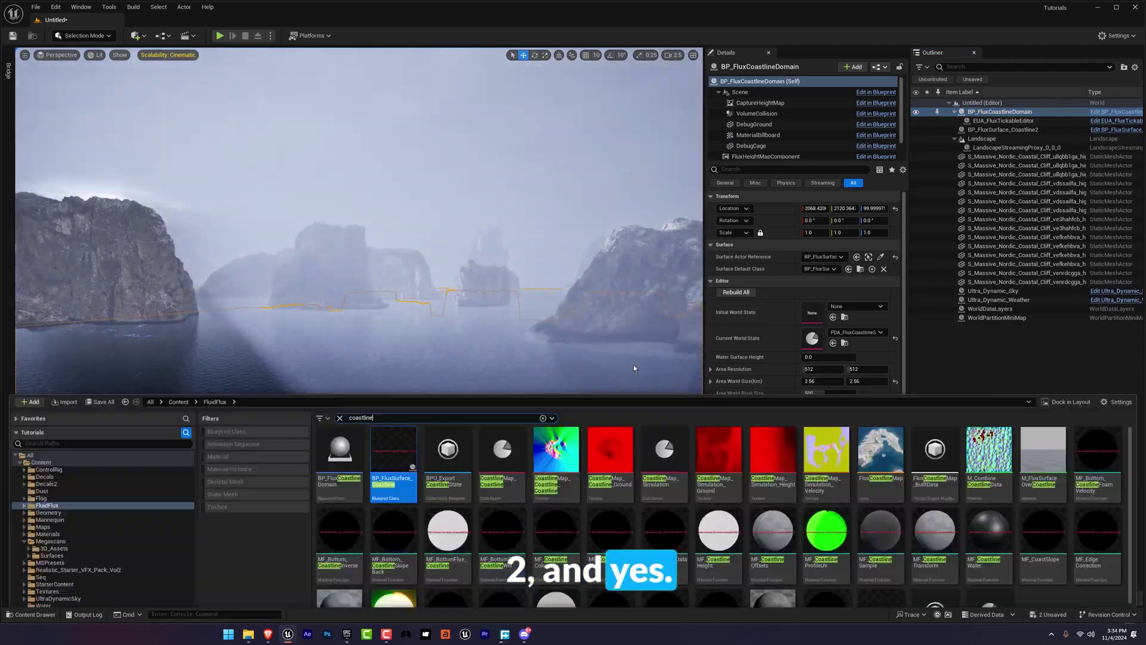
{"action": "left_click", "coordinate": [385, 379]}
{"action": "type", "text": "waves"}
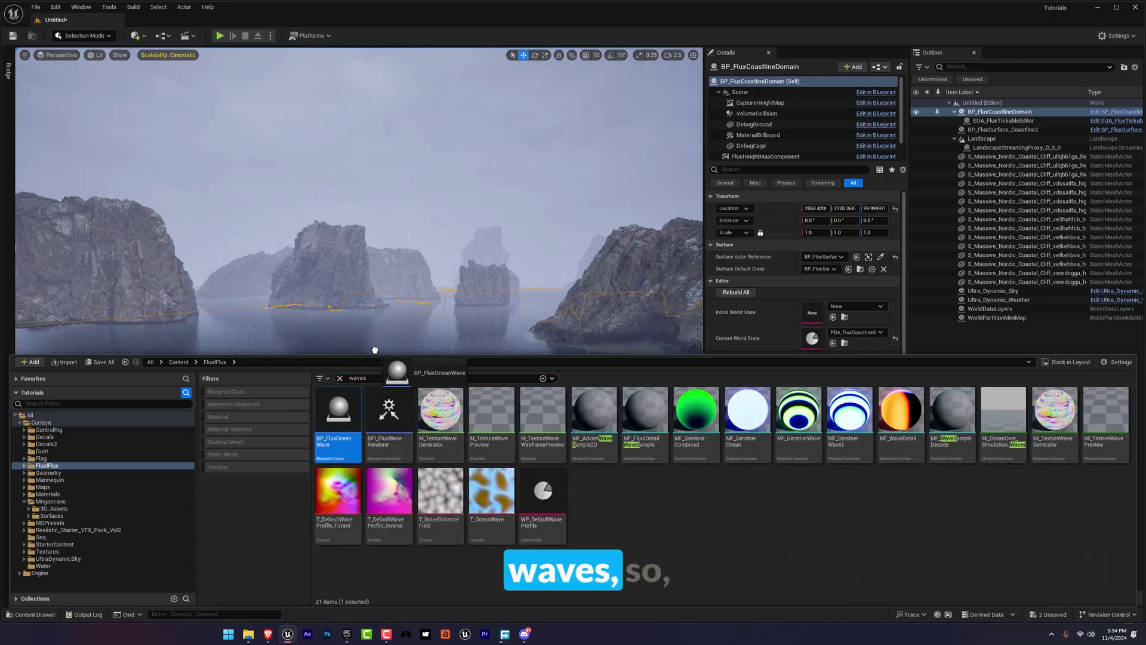
{"action": "left_click_drag", "start_coordinate": [375, 350], "coordinate": [374, 493]}
{"action": "key", "text": "s"}
{"action": "right_click_drag", "start_coordinate": [373, 493], "coordinate": [363, 493]}
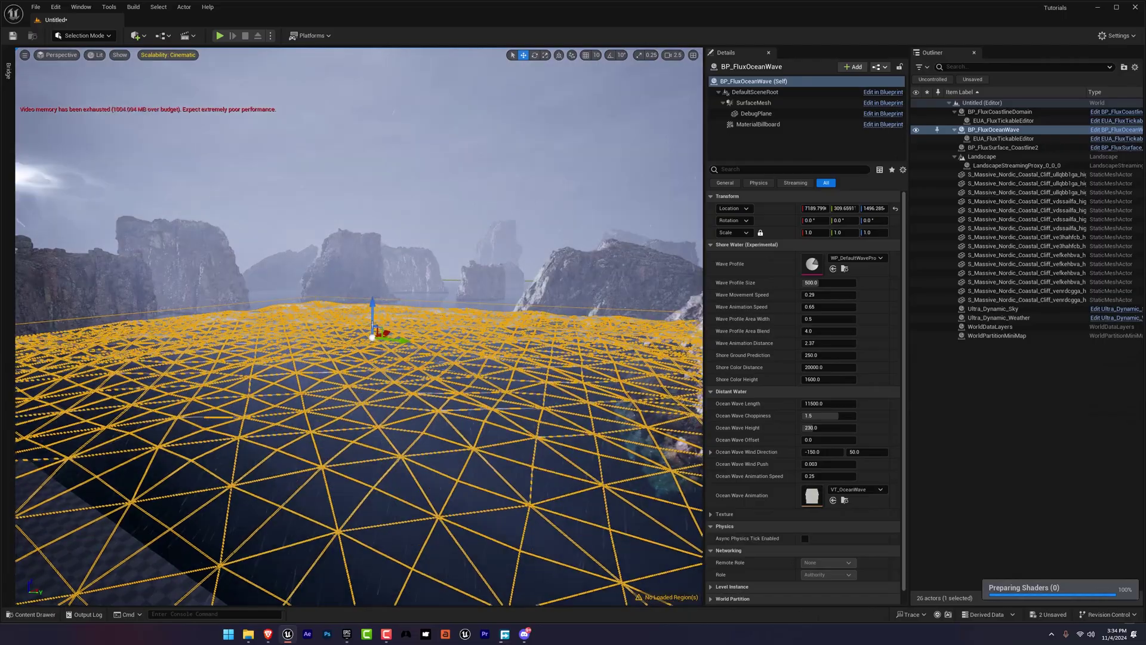
- Lower the BP_FluxOceanWave actor along the vertical axis to around the water surface
{"action": "left_click_drag", "start_coordinate": [371, 303], "coordinate": [369, 394]}
{"action": "right_click_drag", "start_coordinate": [369, 389], "coordinate": [459, 375]}
{"action": "key", "text": "a"}
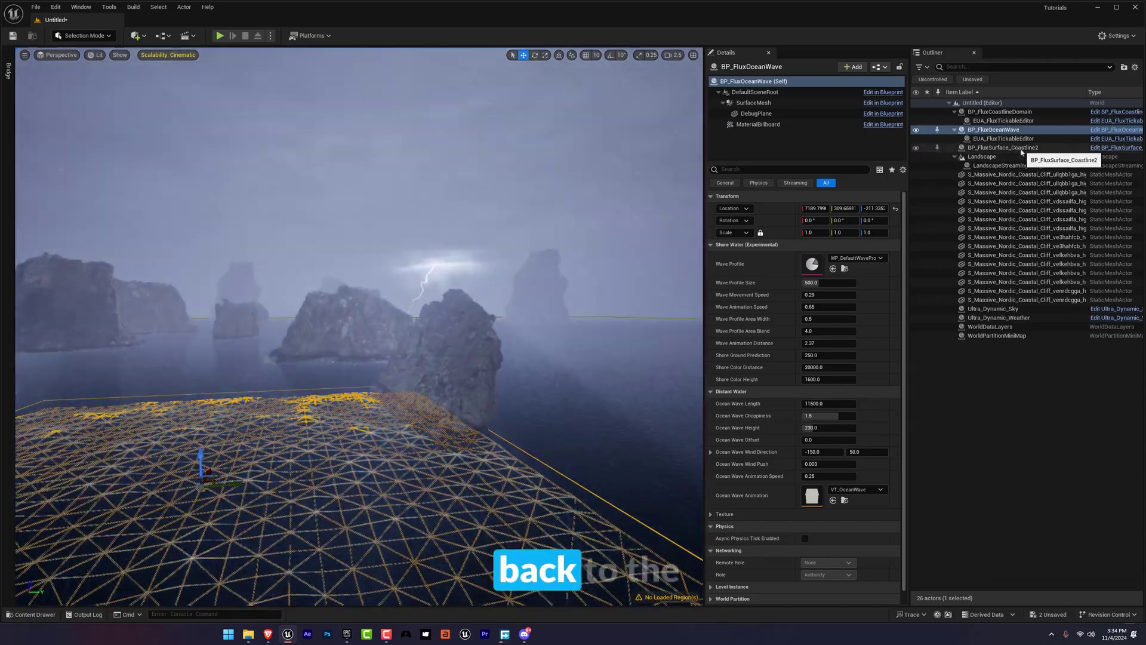
- Assign BP_FluxOceanWave as the Ocean Wave Actor of BP_FluxSurface_Coastline2
{"action": "left_click", "coordinate": [1018, 153]}
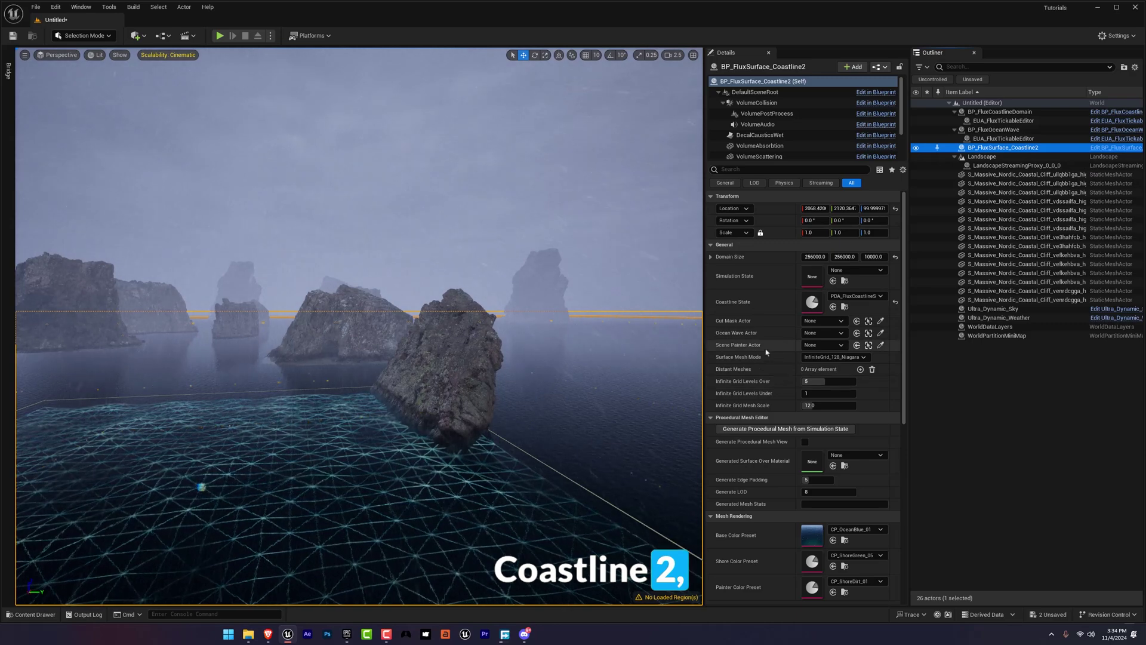
{"action": "left_click", "coordinate": [831, 337]}
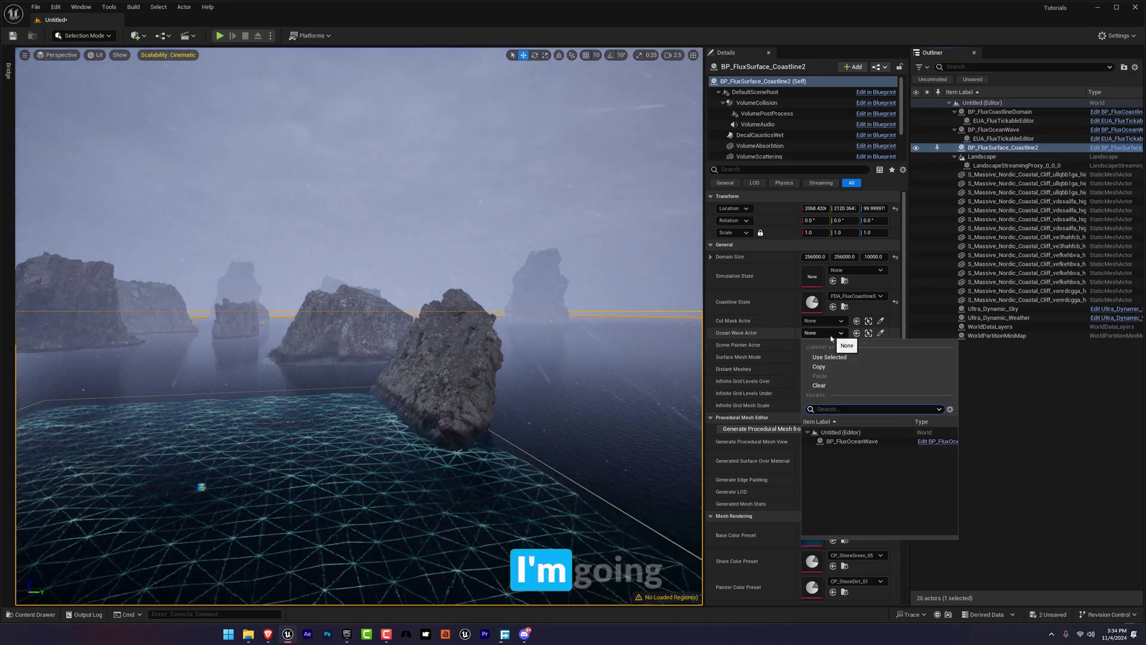
{"action": "left_click", "coordinate": [850, 441]}
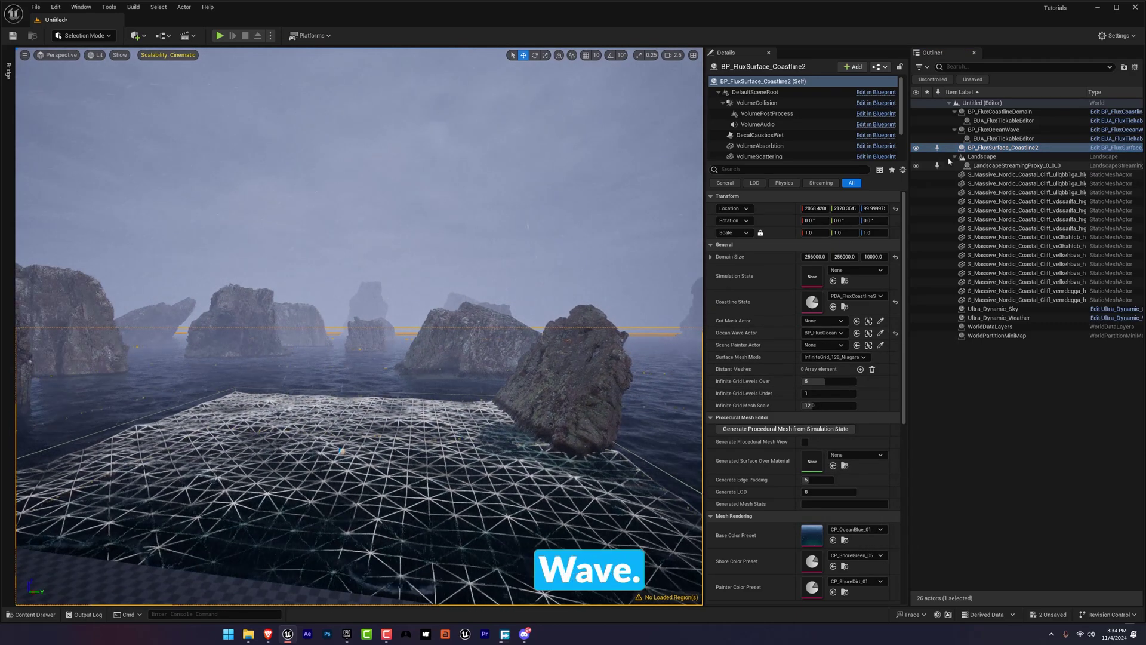
- Hide the BP_FluxOceanWave grid in the viewport and check the waves around the cliffs
{"action": "left_click", "coordinate": [938, 131]}
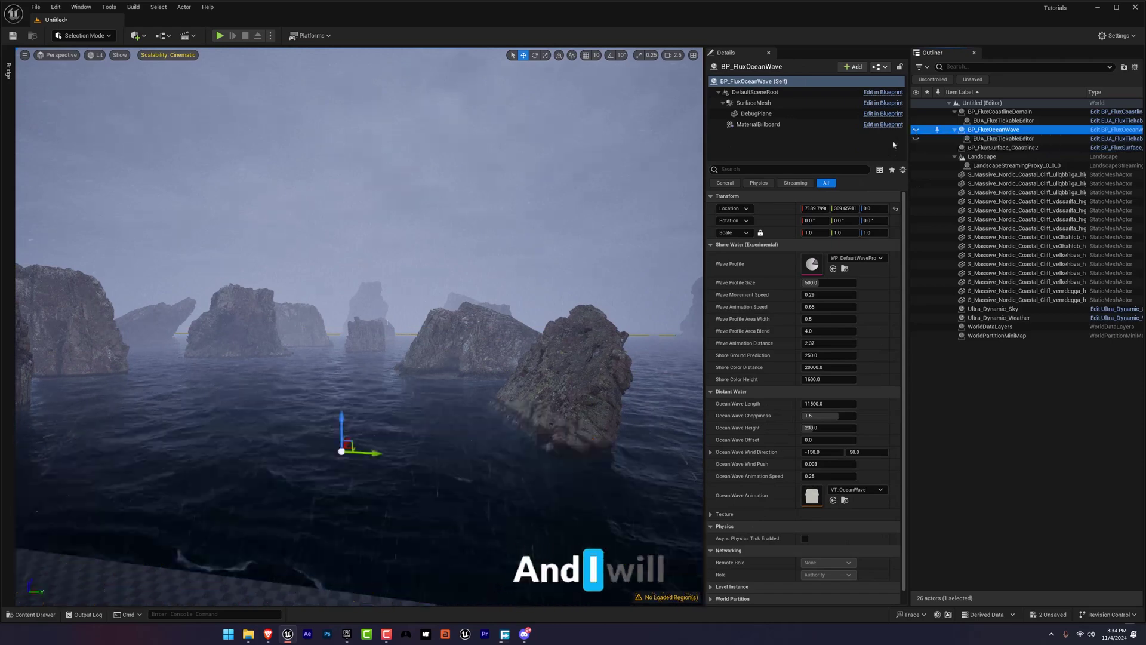
{"action": "right_click_drag", "start_coordinate": [525, 250], "coordinate": [450, 269]}
{"action": "scroll", "coordinate": [447, 261], "scroll_direction": "down", "scroll_amount": 3}
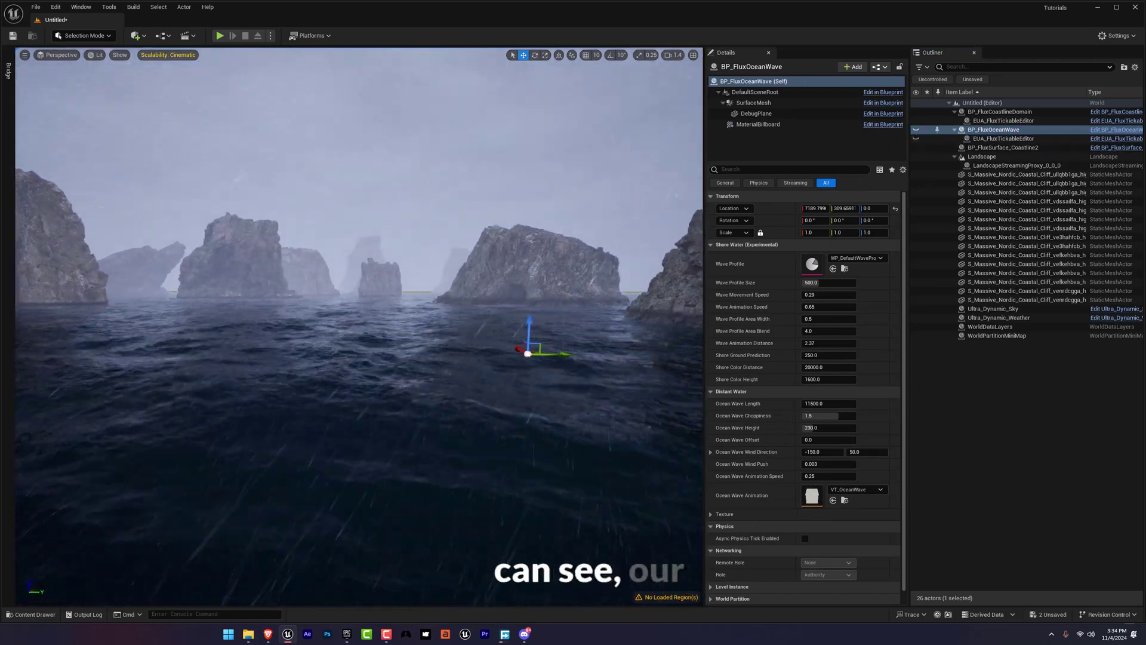
{"action": "right_click_drag", "start_coordinate": [311, 299], "coordinate": [334, 291]}
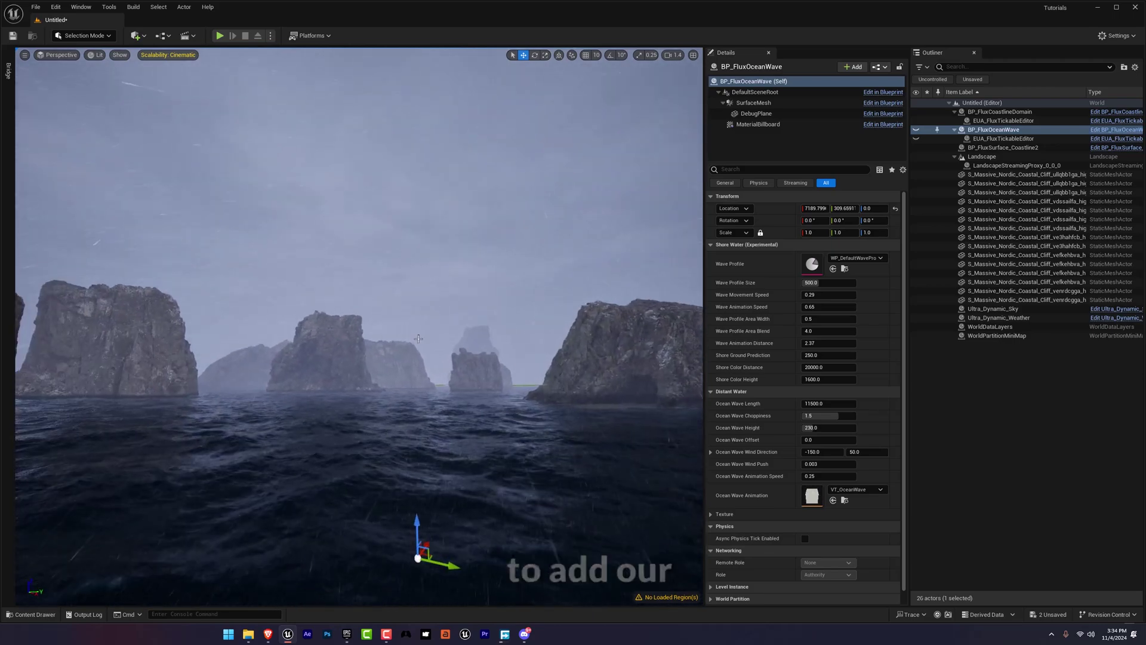
- Place the ship_pinnace_1k mesh from the FluidFlux Models folder in the scene and lower its hull into the water
{"action": "key", "text": "ctrl+space"}
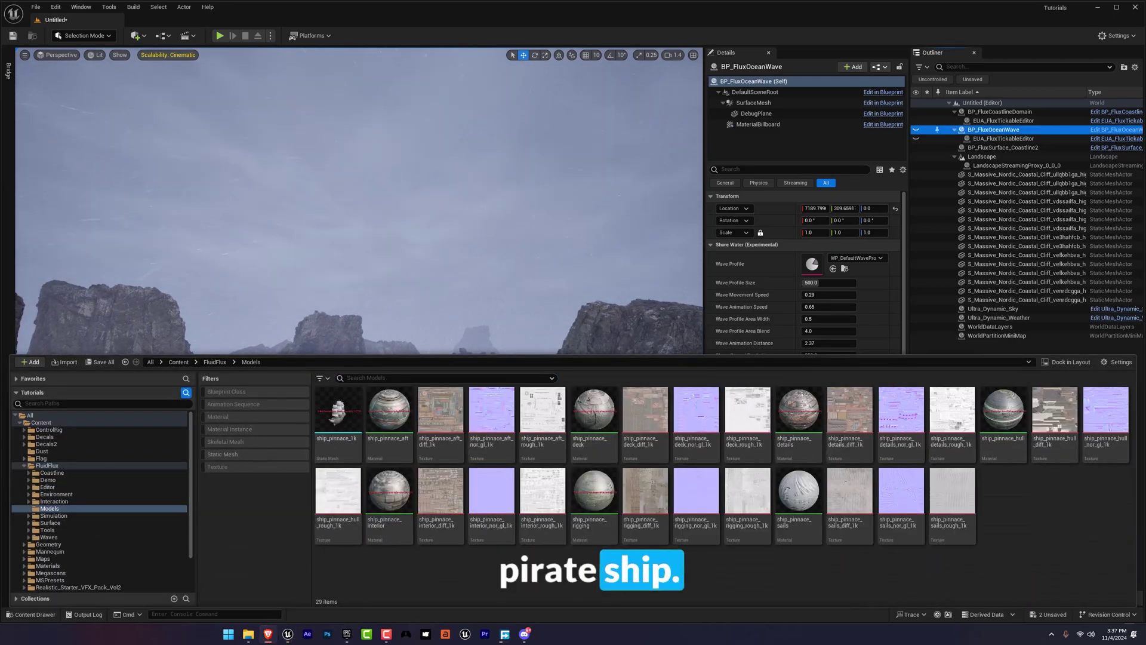
{"action": "left_click", "coordinate": [51, 501]}
{"action": "left_click", "coordinate": [129, 508]}
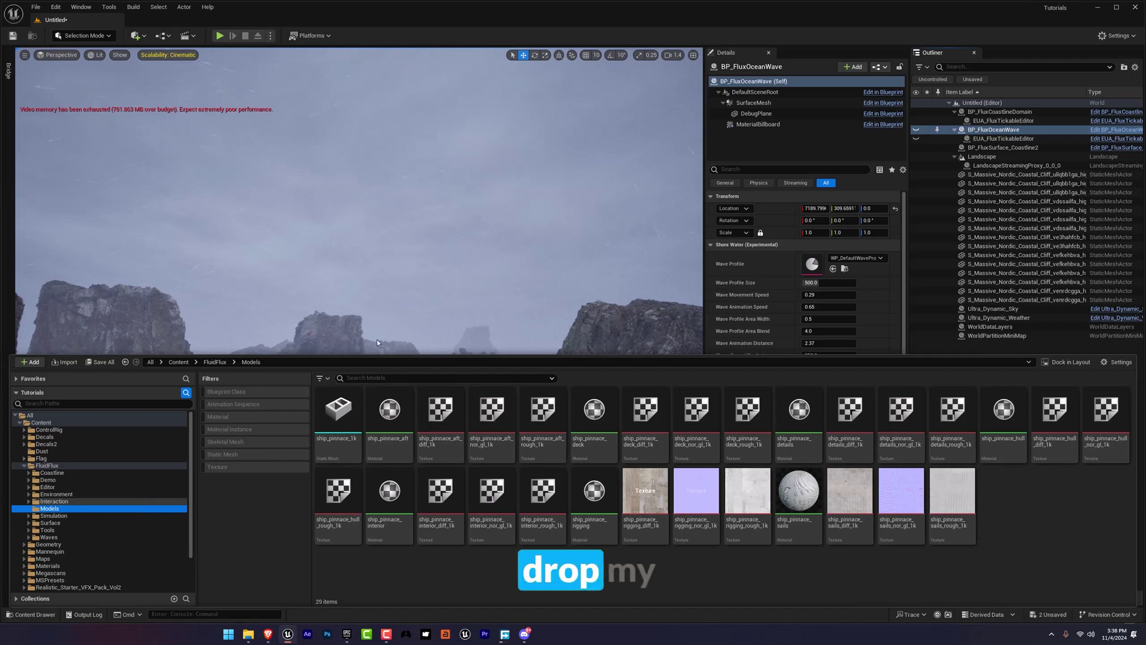
{"action": "right_click_drag", "start_coordinate": [359, 203], "coordinate": [394, 256]}
{"action": "key", "text": "ctrl+space"}
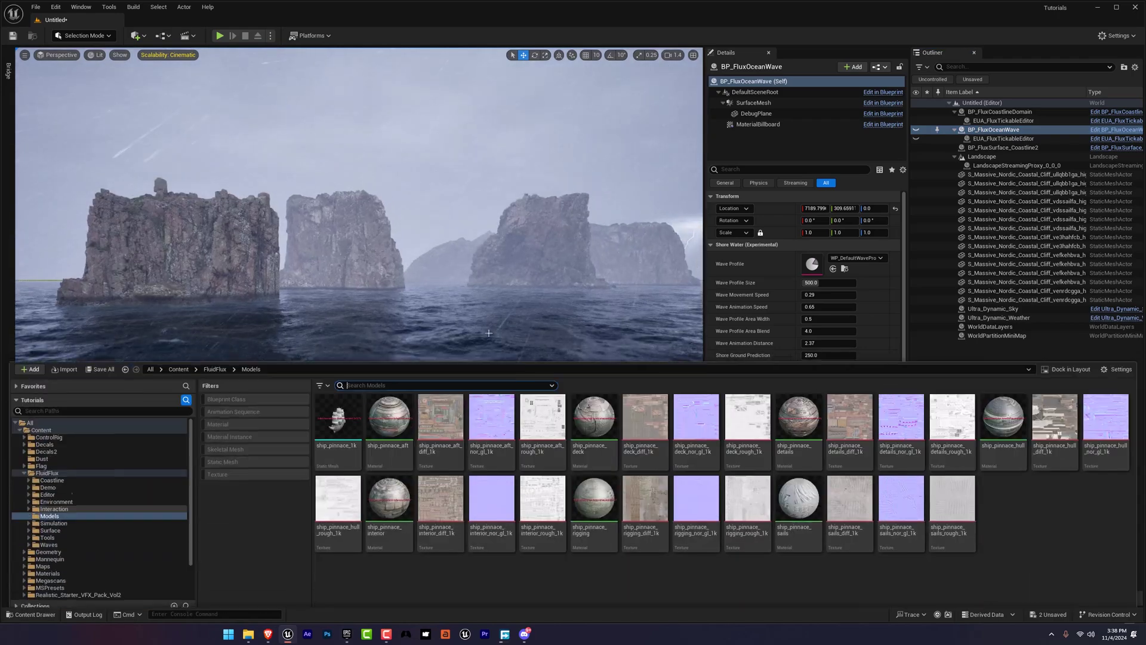
{"action": "mouse_move", "coordinate": [387, 373]}
{"action": "left_mouse_down"}
{"action": "mouse_move", "coordinate": [402, 343]}
{"action": "mouse_move", "coordinate": [394, 362]}
{"action": "left_mouse_up"}
{"action": "key", "text": "s"}
{"action": "right_click_drag", "start_coordinate": [394, 362], "coordinate": [486, 327]}
{"action": "left_click_drag", "start_coordinate": [412, 293], "coordinate": [409, 363]}
- Scale the ship uniformly to 3.0
{"action": "key", "text": "w"}
{"action": "right_click_drag", "start_coordinate": [409, 363], "coordinate": [380, 397]}
{"action": "scroll", "coordinate": [433, 394], "scroll_direction": "down", "scroll_amount": 2}
{"action": "key", "text": "a"}
{"action": "key", "text": "d"}
{"action": "key", "text": "e"}
{"action": "key", "text": "d"}
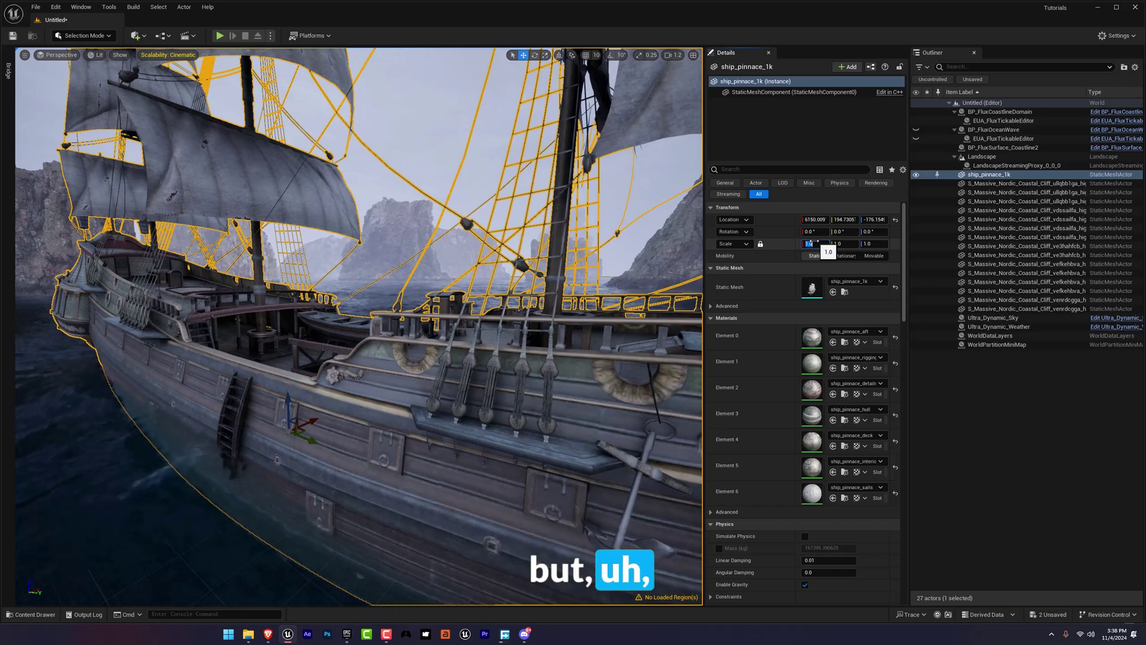
{"action": "type", "text": "3"}
{"action": "key", "text": "Return"}
- Rotate the ship around its vertical axis to exactly 90 degrees
{"action": "key", "text": "s"}
{"action": "right_click_drag", "start_coordinate": [523, 329], "coordinate": [591, 365]}
{"action": "key", "text": "a"}
{"action": "key", "text": "e"}
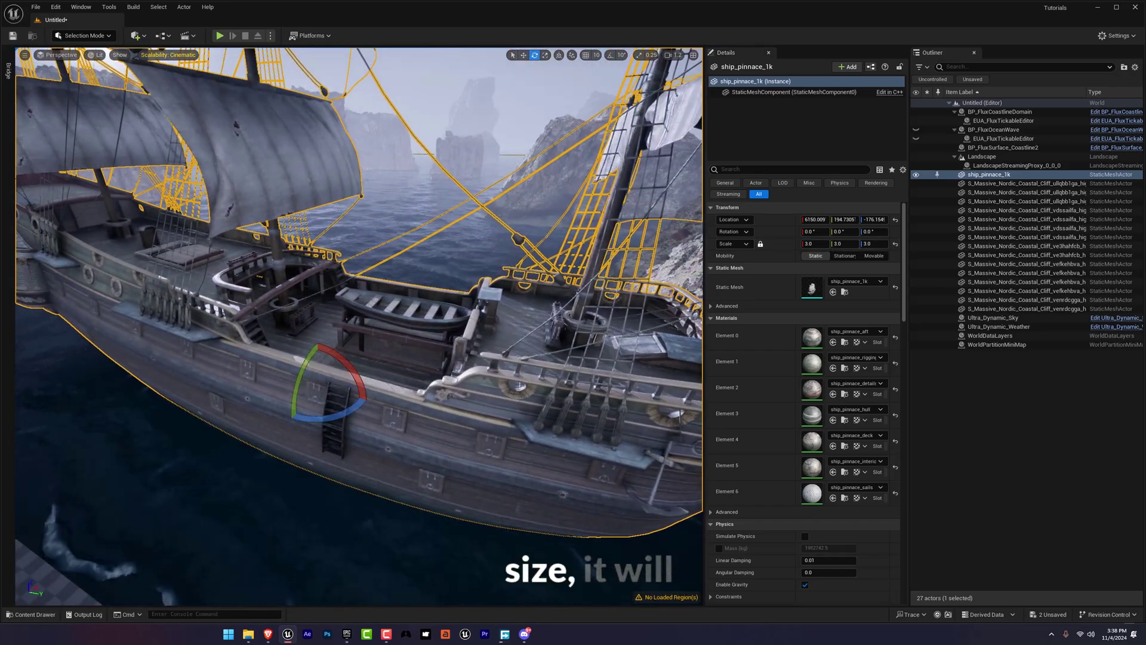
{"action": "left_click_drag", "start_coordinate": [357, 410], "coordinate": [368, 400]}
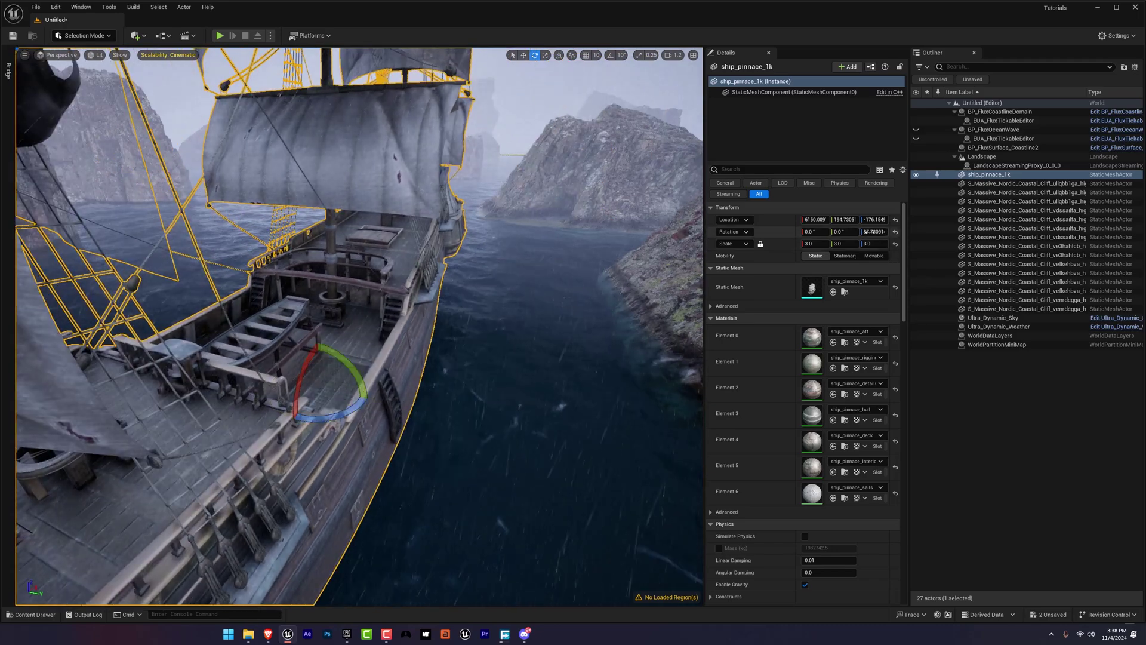
{"action": "type", "text": "90"}
{"action": "key", "text": "Return"}
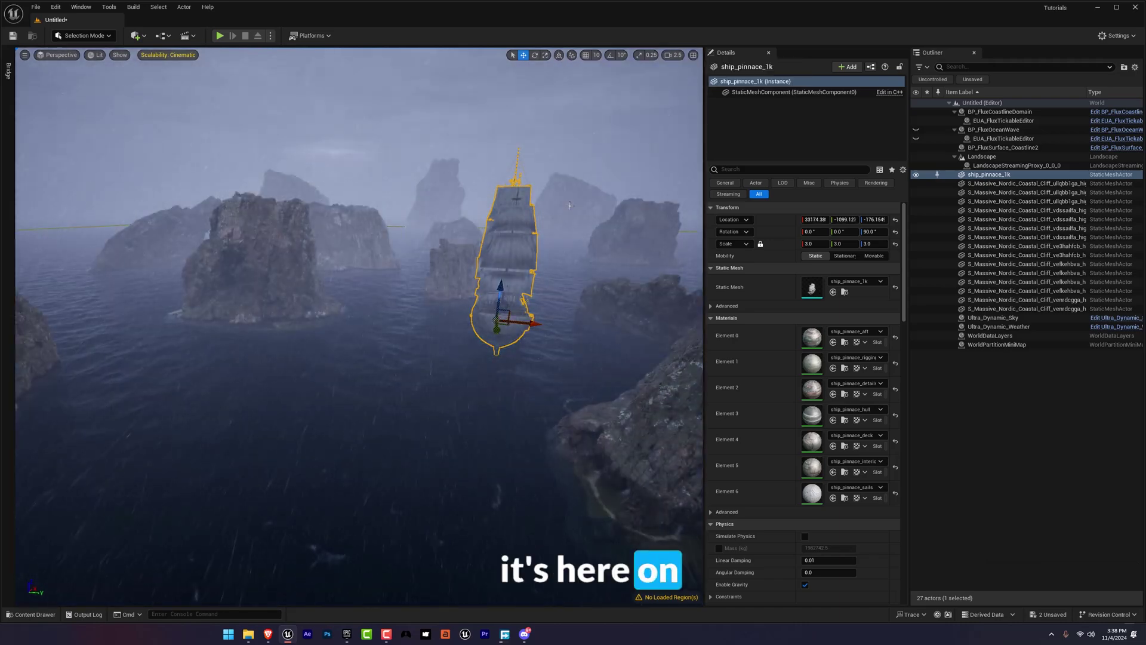
- Turn the ship to about 108.7 degrees around its vertical axis and move it to about X 29150, Y -2460
{"action": "key", "text": "w"}
{"action": "right_click_drag", "start_coordinate": [454, 251], "coordinate": [525, 310]}
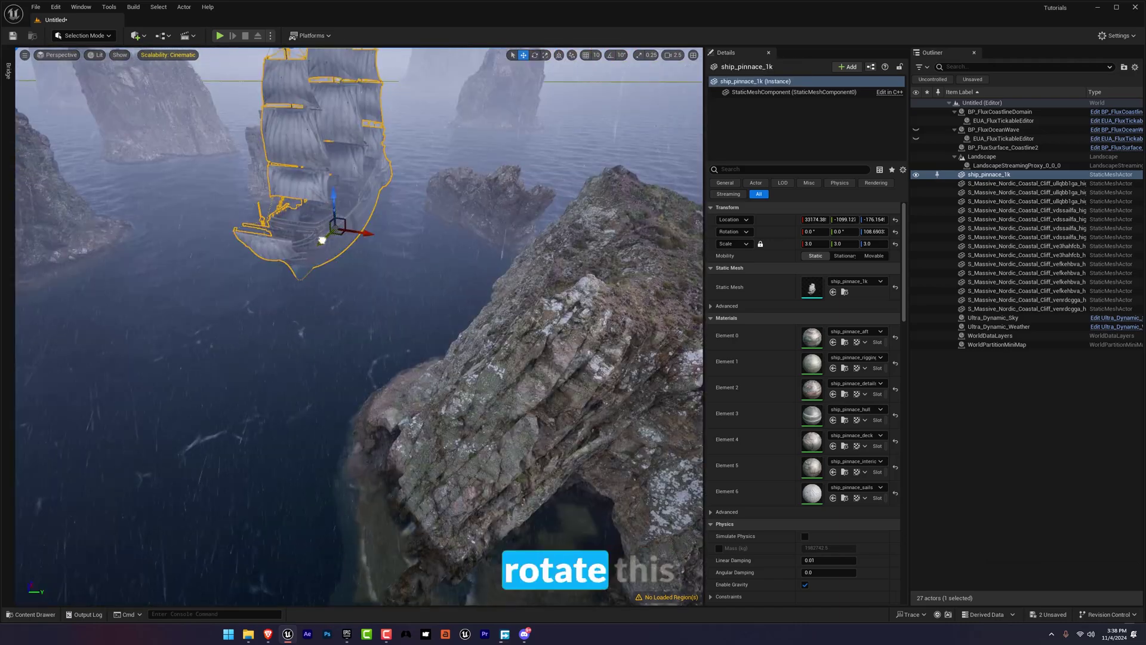
{"action": "left_click_drag", "start_coordinate": [240, 285], "coordinate": [217, 306]}
{"action": "right_click_drag", "start_coordinate": [218, 307], "coordinate": [191, 240]}
{"action": "key", "text": "q"}
{"action": "right_click_drag", "start_coordinate": [287, 268], "coordinate": [266, 313]}
{"action": "left_click_drag", "start_coordinate": [297, 302], "coordinate": [328, 287]}
{"action": "right_click_drag", "start_coordinate": [328, 288], "coordinate": [305, 287]}
- Create a level sequence named water2 in the Seq folder and key the ship's transform at frame 0
{"action": "left_click", "coordinate": [187, 35]}
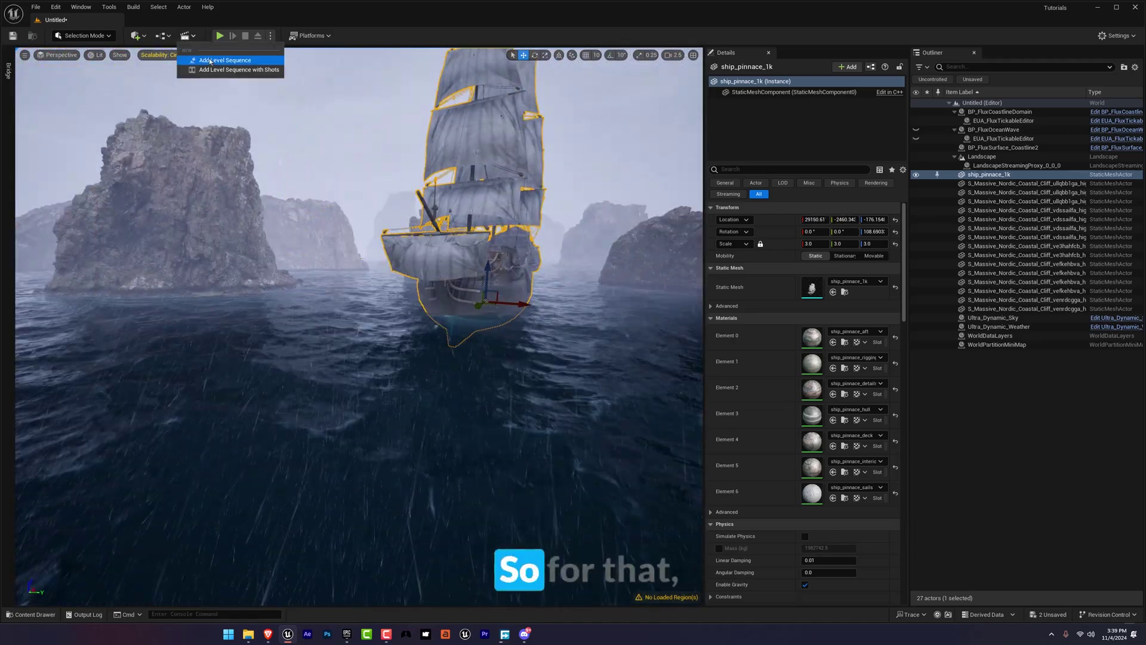
{"action": "left_click", "coordinate": [215, 51]}
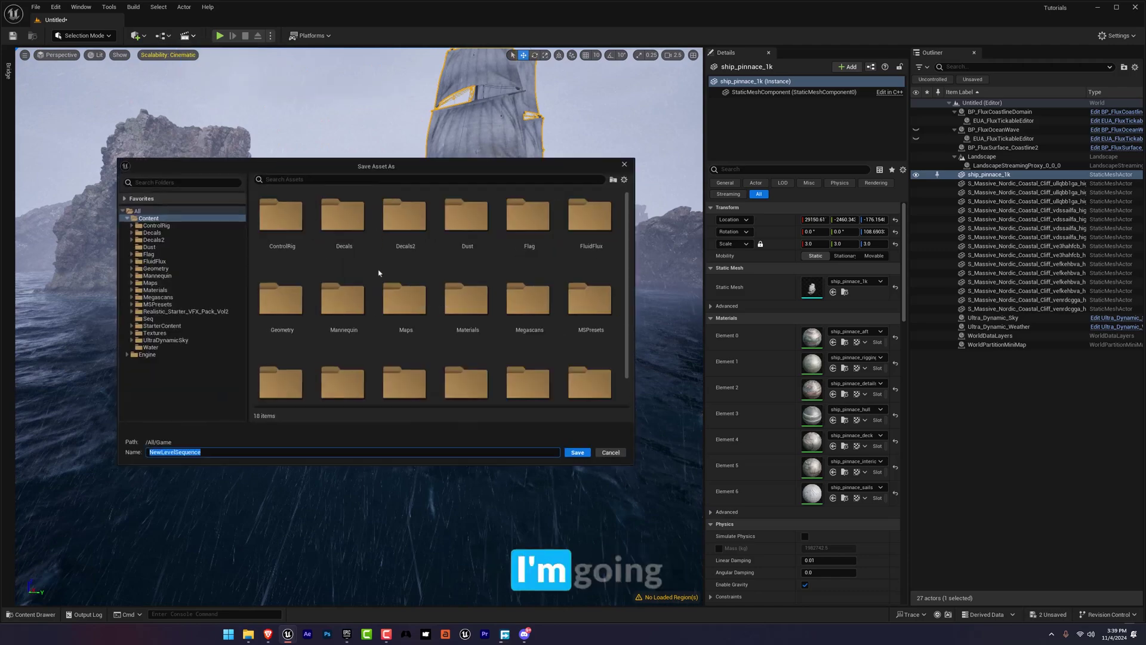
{"action": "left_click", "coordinate": [151, 319]}
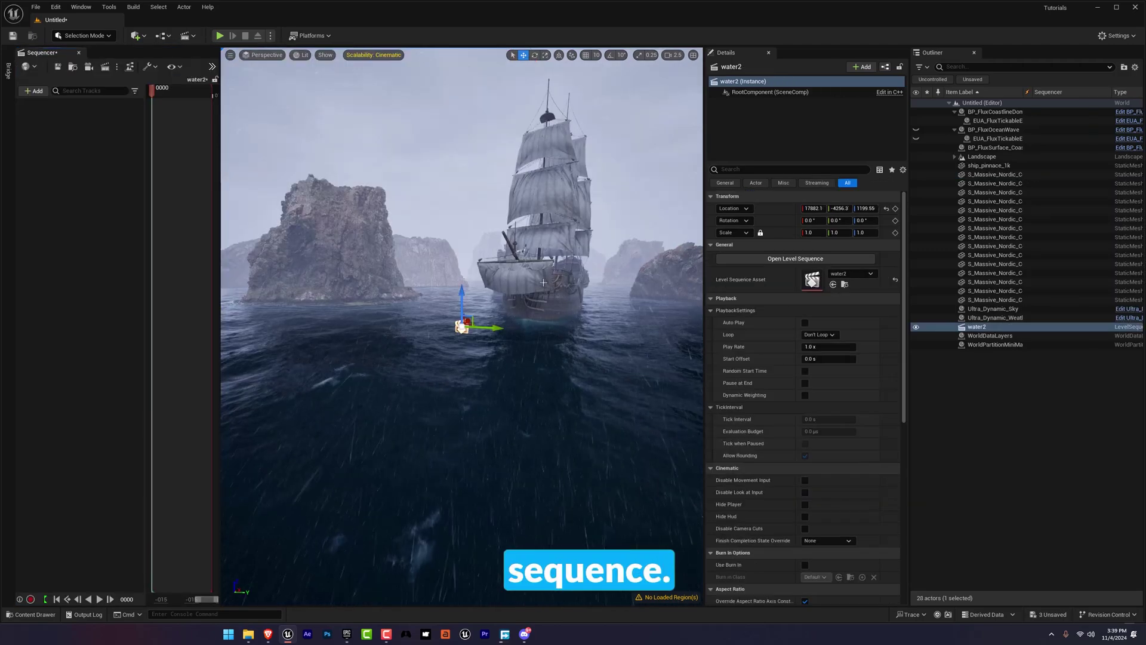
{"action": "left_click", "coordinate": [533, 271]}
{"action": "key", "text": "s"}
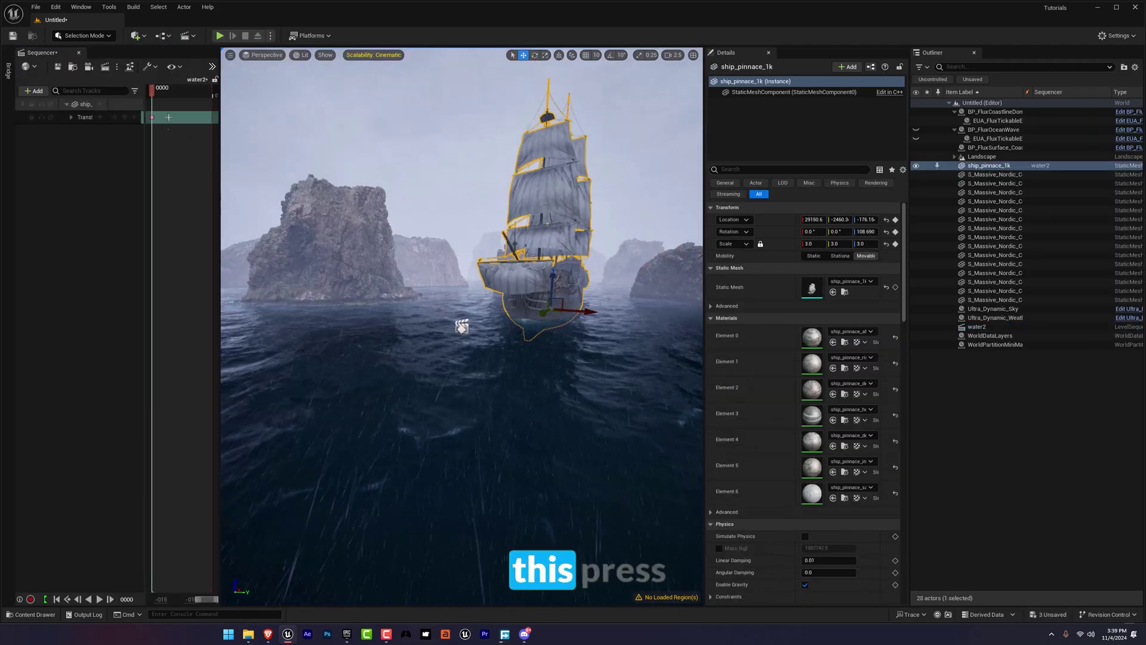
- Key the ship's transform at frame 150 after moving it forward to about X 22191, Y -4814
{"action": "left_click_drag", "start_coordinate": [219, 121], "coordinate": [333, 121]}
{"action": "right_click_drag", "start_coordinate": [279, 162], "coordinate": [264, 160]}
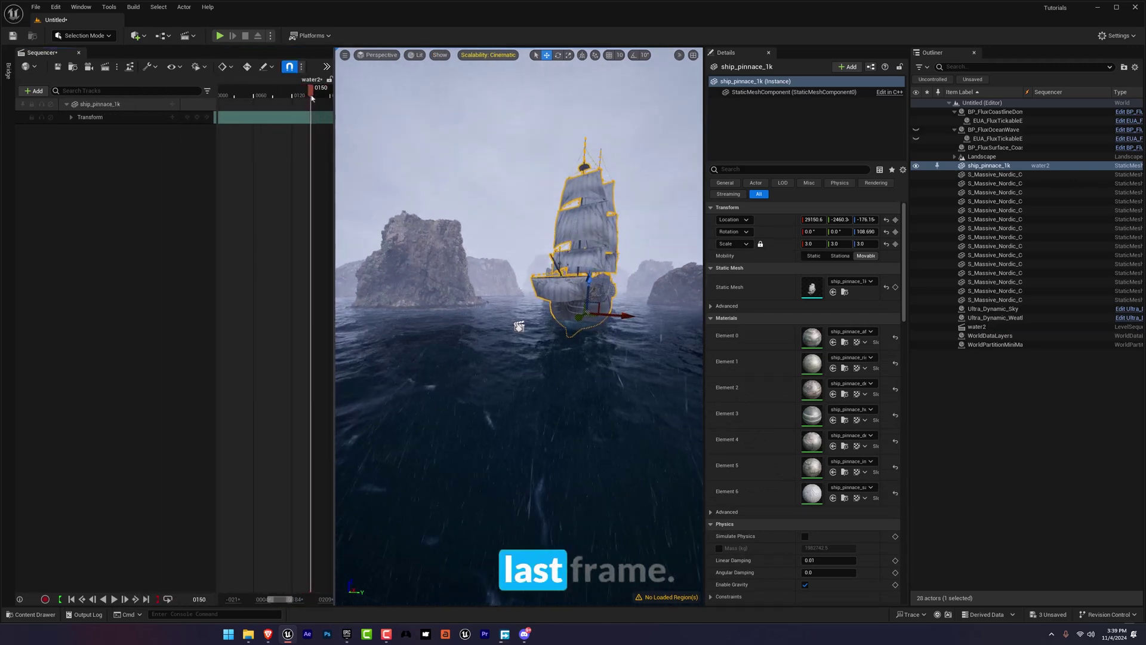
{"action": "left_click_drag", "start_coordinate": [579, 318], "coordinate": [414, 395]}
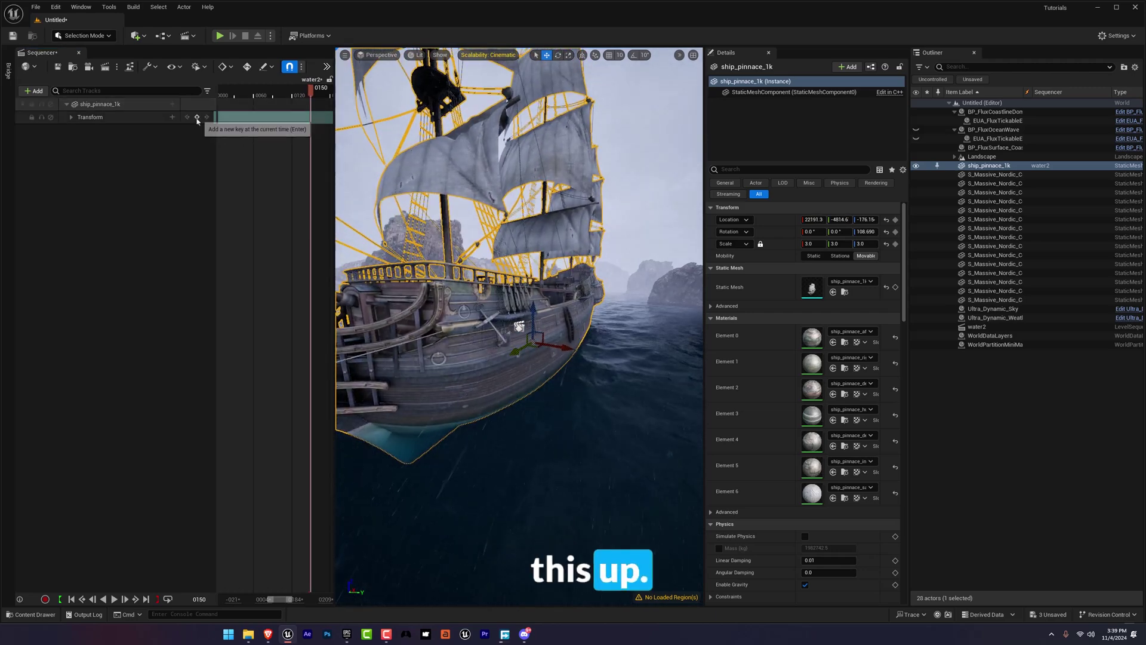
{"action": "left_click_drag", "start_coordinate": [309, 89], "coordinate": [221, 89]}
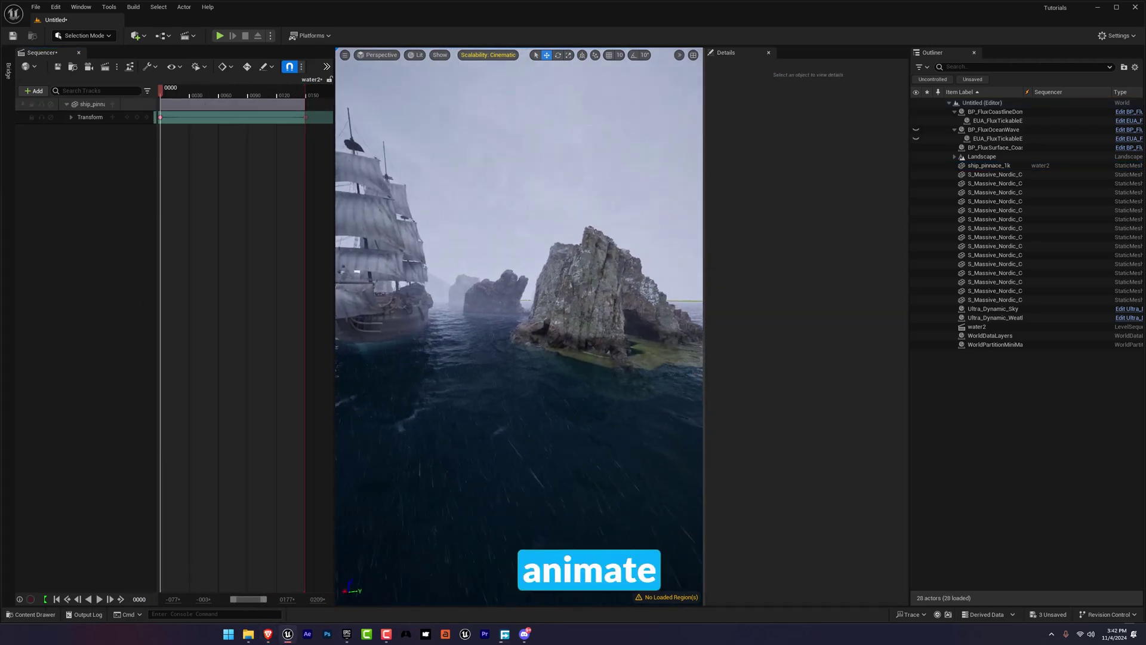
- Set the ship's transform keys to Linear interpolation and play back the animation
{"action": "left_click_drag", "start_coordinate": [166, 97], "coordinate": [268, 98]}
{"action": "left_click_drag", "start_coordinate": [316, 118], "coordinate": [171, 136]}
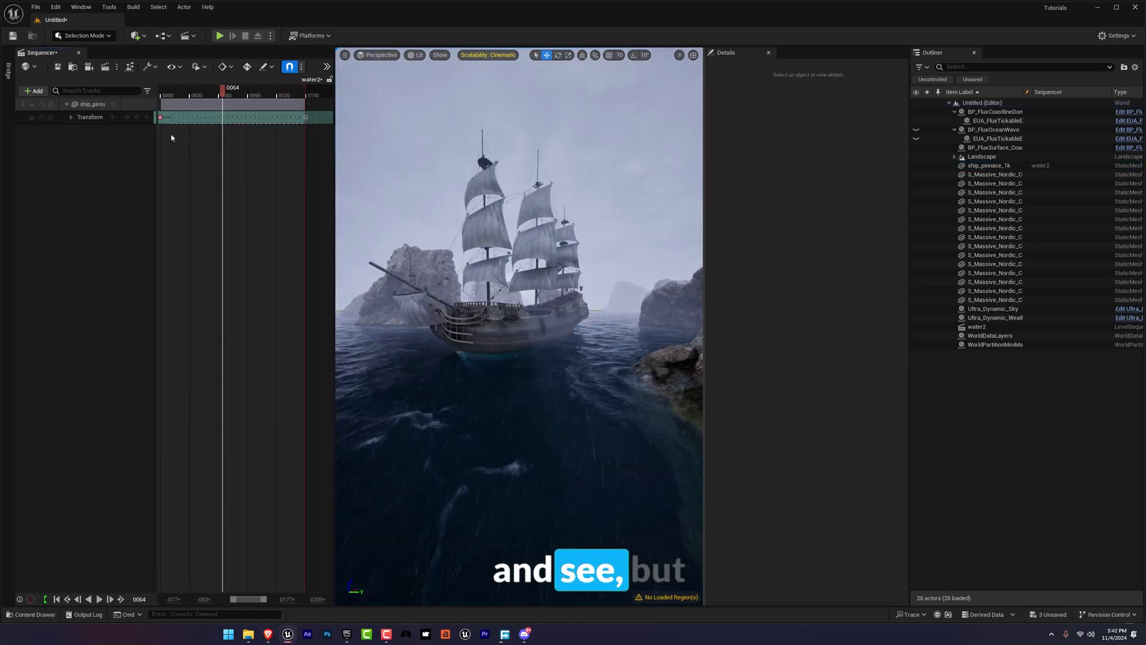
{"action": "right_click", "coordinate": [168, 116]}
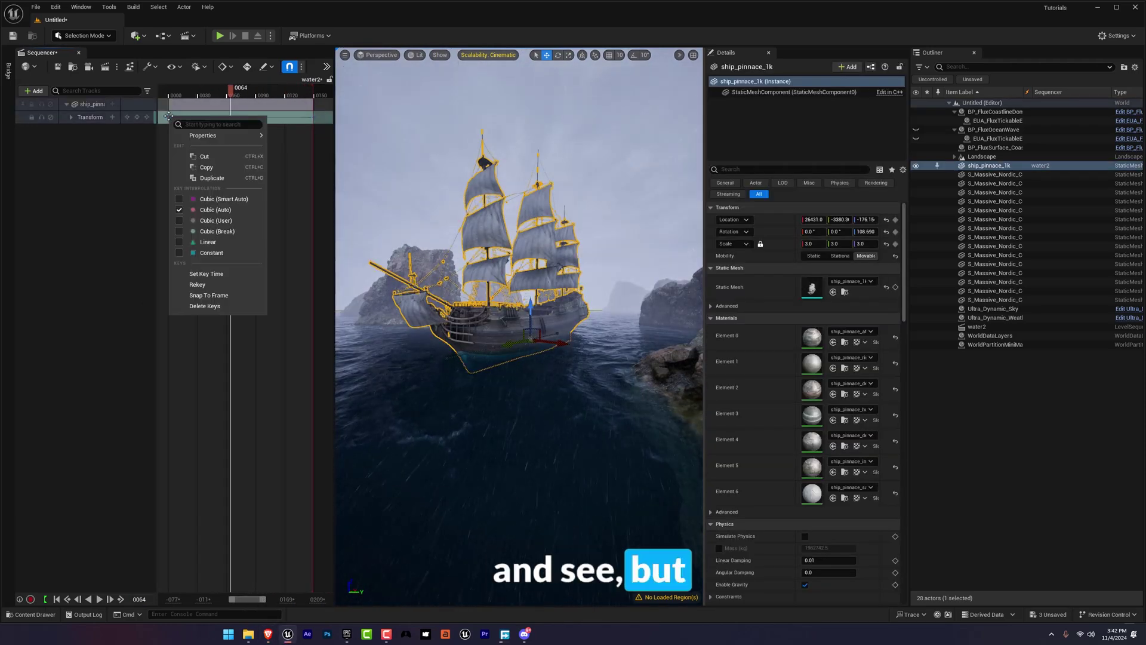
{"action": "left_click", "coordinate": [206, 243]}
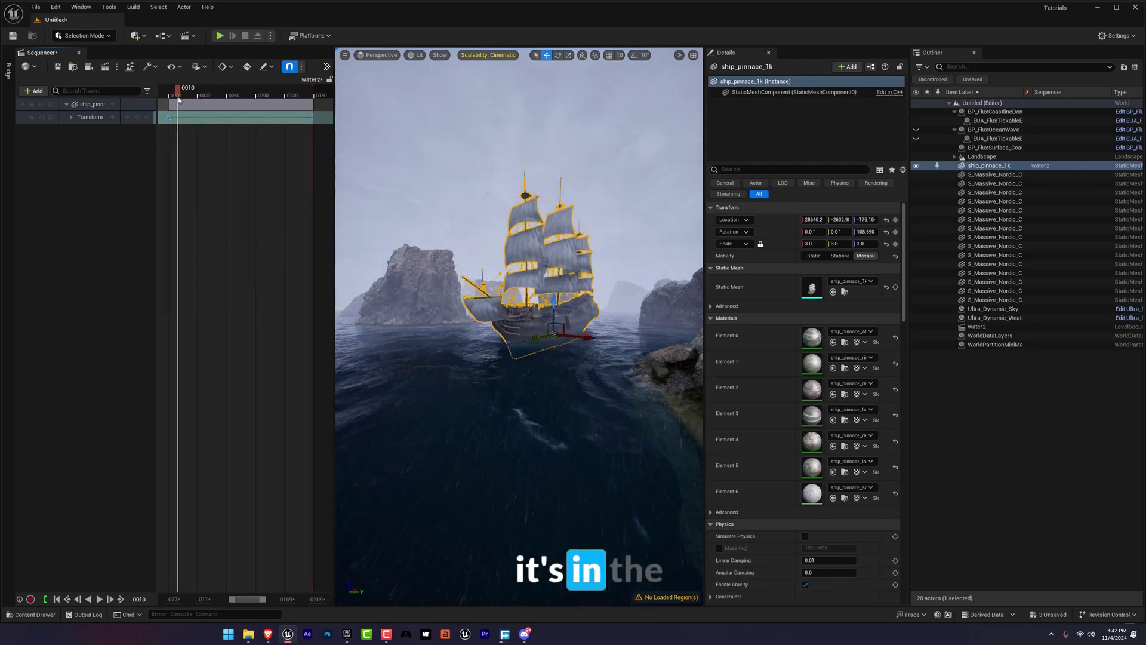
{"action": "key", "text": "space"}
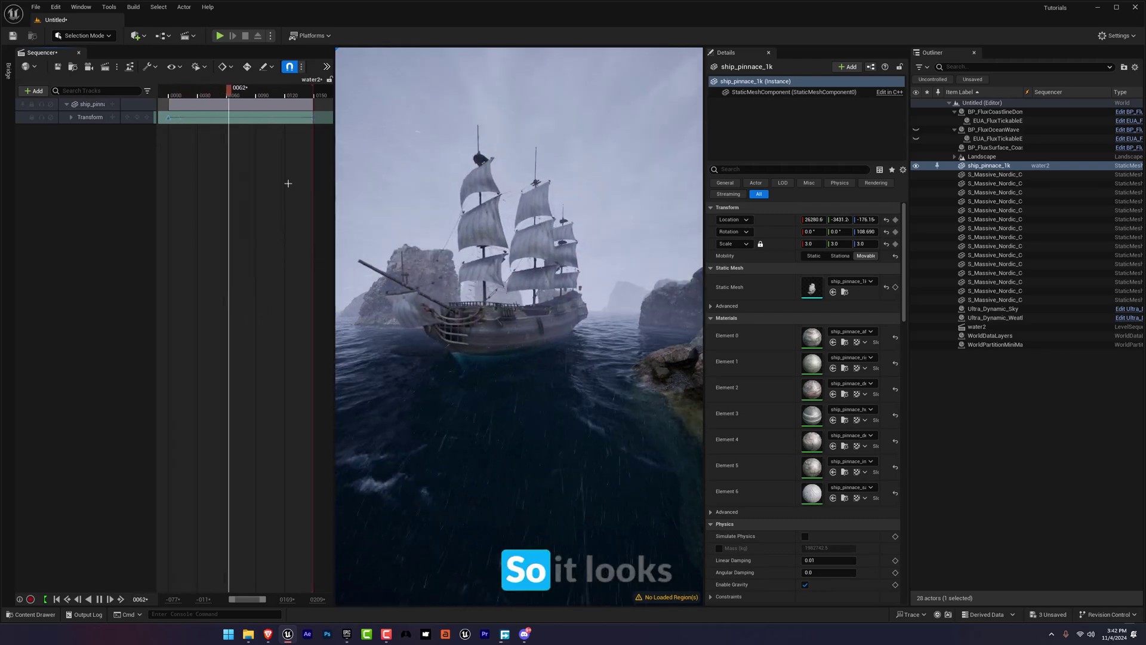
{"action": "key", "text": "space"}
- Extend the sequence's playback range to about frame 300, shift the last transform key to its end, and play it
{"action": "scroll", "coordinate": [230, 131], "scroll_direction": "down", "scroll_amount": 3, "text": "ctrl"}
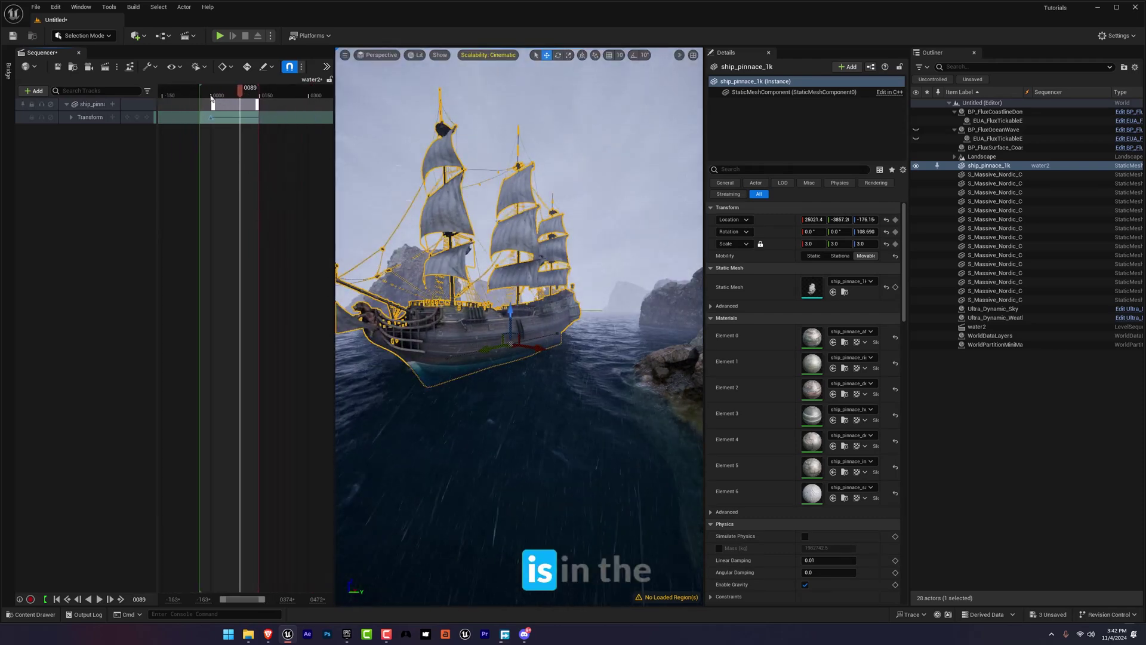
{"action": "left_click_drag", "start_coordinate": [199, 89], "coordinate": [314, 90]}
{"action": "left_click", "coordinate": [262, 119]}
{"action": "left_click", "coordinate": [260, 119]}
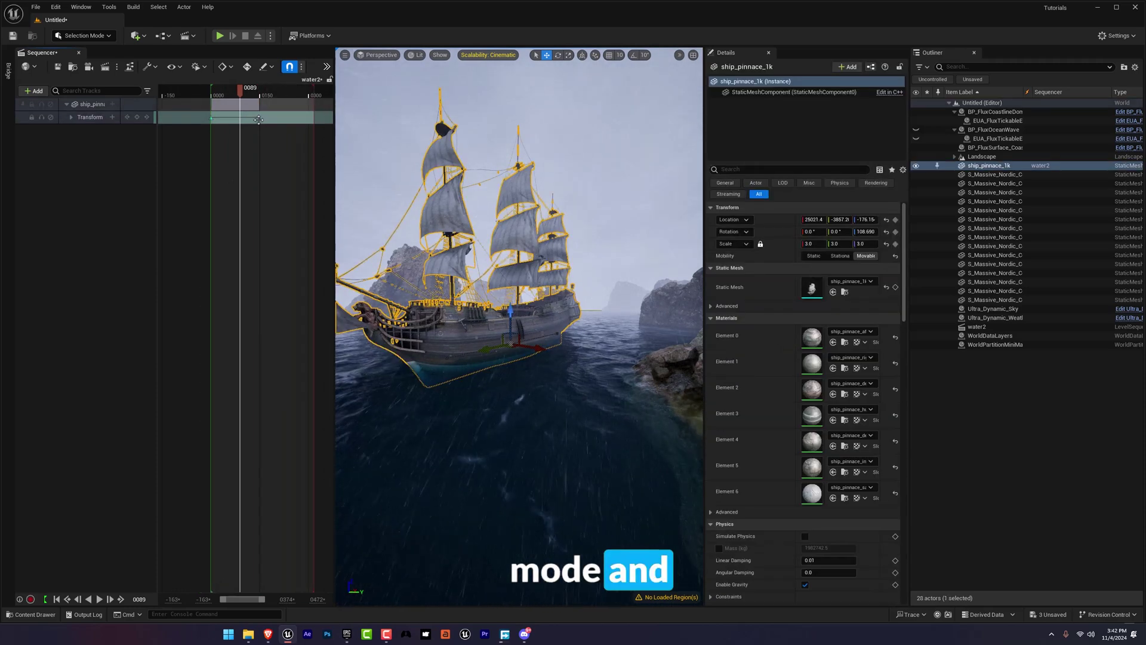
{"action": "left_click_drag", "start_coordinate": [260, 119], "coordinate": [311, 120]}
{"action": "key", "text": "space"}
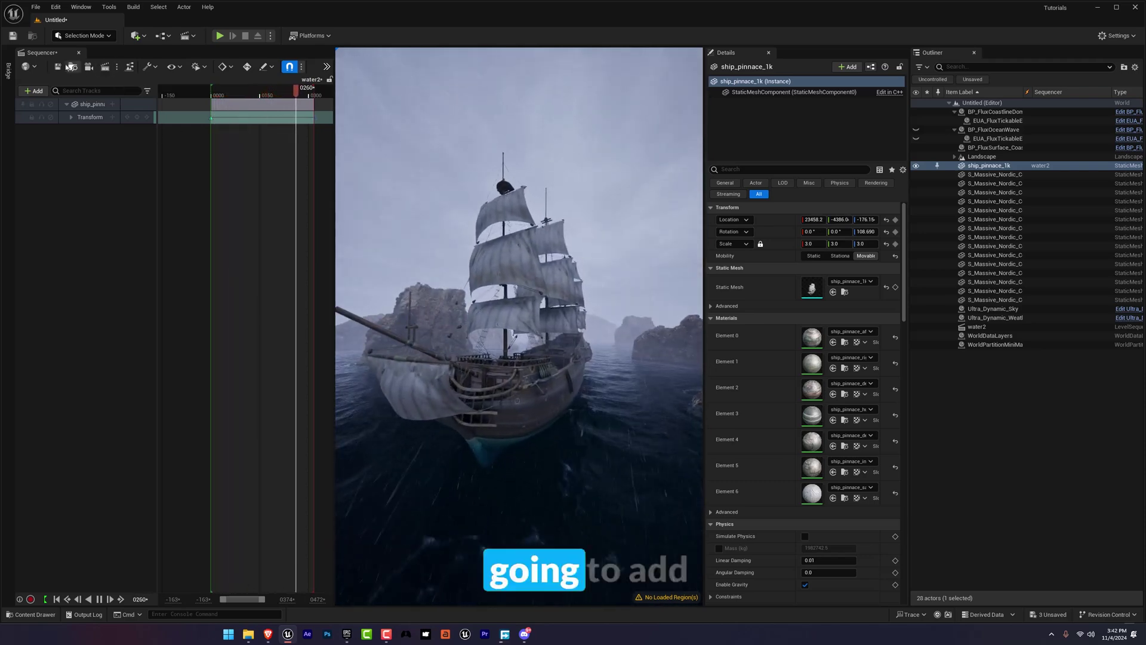
- Create a Cine Camera Actor in the level and add it to the water2 sequence
{"action": "left_click", "coordinate": [109, 59]}
{"action": "mouse_move", "coordinate": [256, 139]}
{"action": "left_click", "coordinate": [384, 146]}
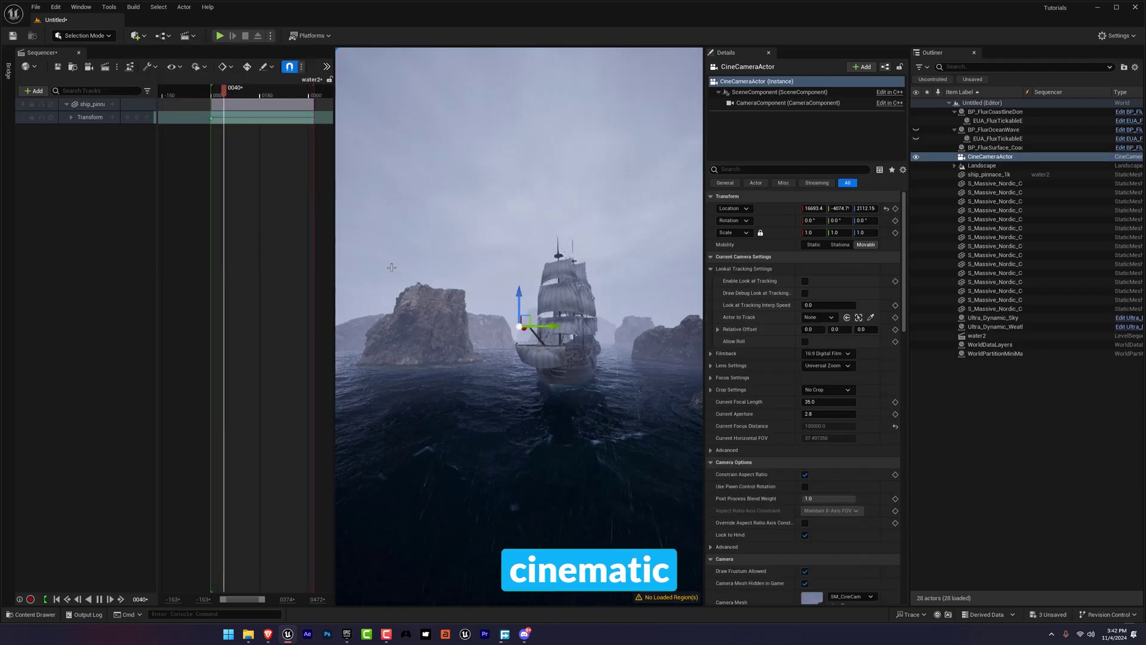
{"action": "left_click_drag", "start_coordinate": [990, 156], "coordinate": [120, 156]}
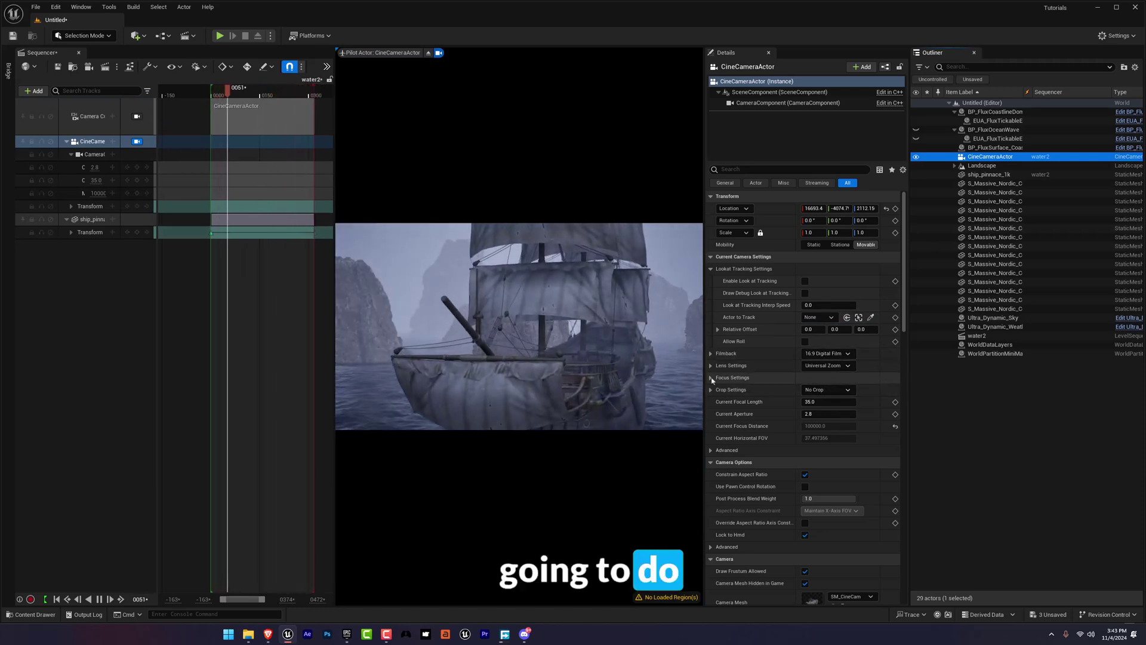
- Set the camera's crop to Custom with a cropped aspect ratio of about 0.656 for a vertical frame
{"action": "left_click", "coordinate": [842, 392]}
{"action": "left_click", "coordinate": [831, 437]}
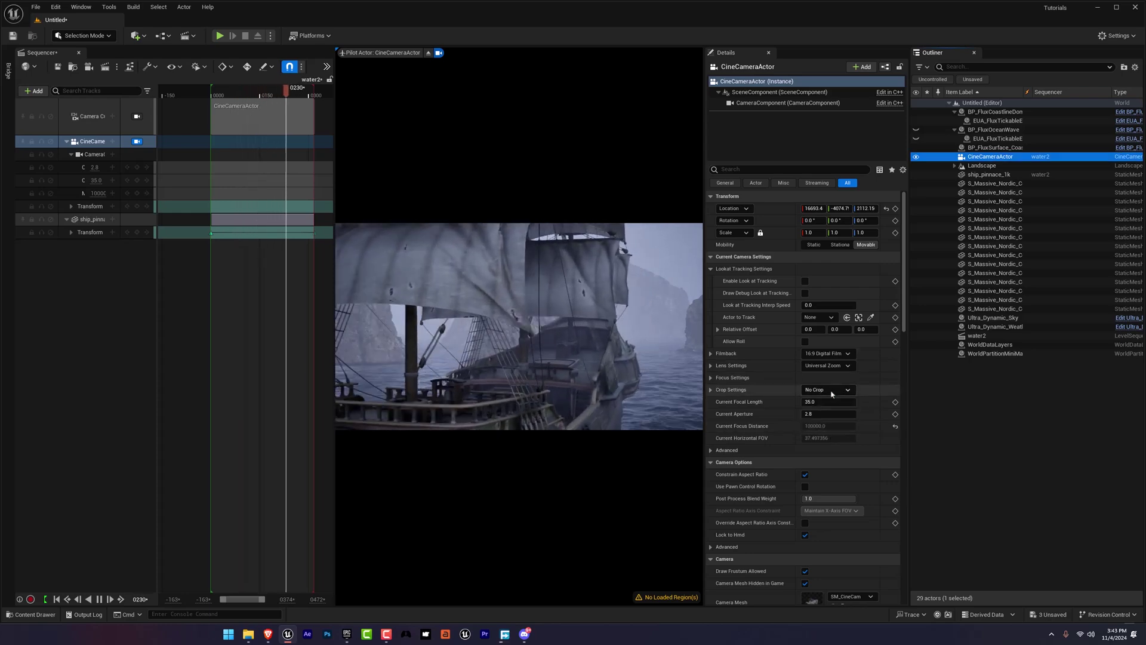
{"action": "left_click", "coordinate": [711, 390]}
{"action": "left_click_drag", "start_coordinate": [825, 402], "coordinate": [845, 402]}
- Widen the viewport and pilot the camera back to frame the whole ship beside the cliff near the sequence's start
{"action": "left_click", "coordinate": [248, 97]}
{"action": "left_click_drag", "start_coordinate": [248, 97], "coordinate": [228, 97]}
{"action": "right_click_drag", "start_coordinate": [502, 275], "coordinate": [498, 292]}
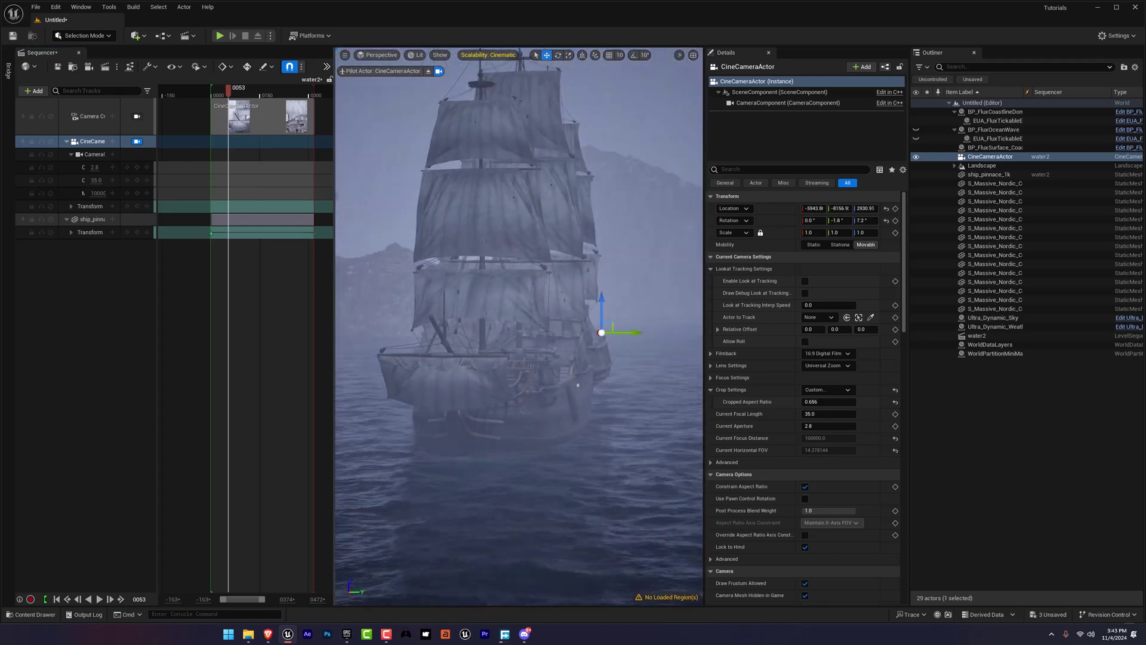
{"action": "left_click_drag", "start_coordinate": [334, 250], "coordinate": [249, 250]}
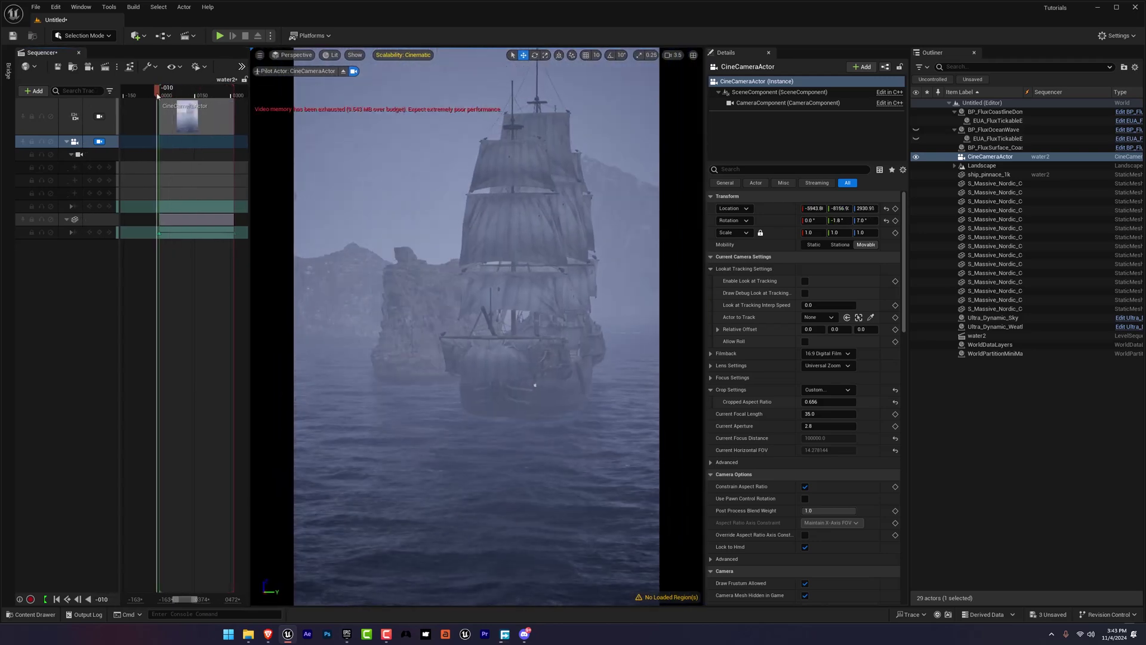
{"action": "right_click_drag", "start_coordinate": [478, 298], "coordinate": [453, 304]}
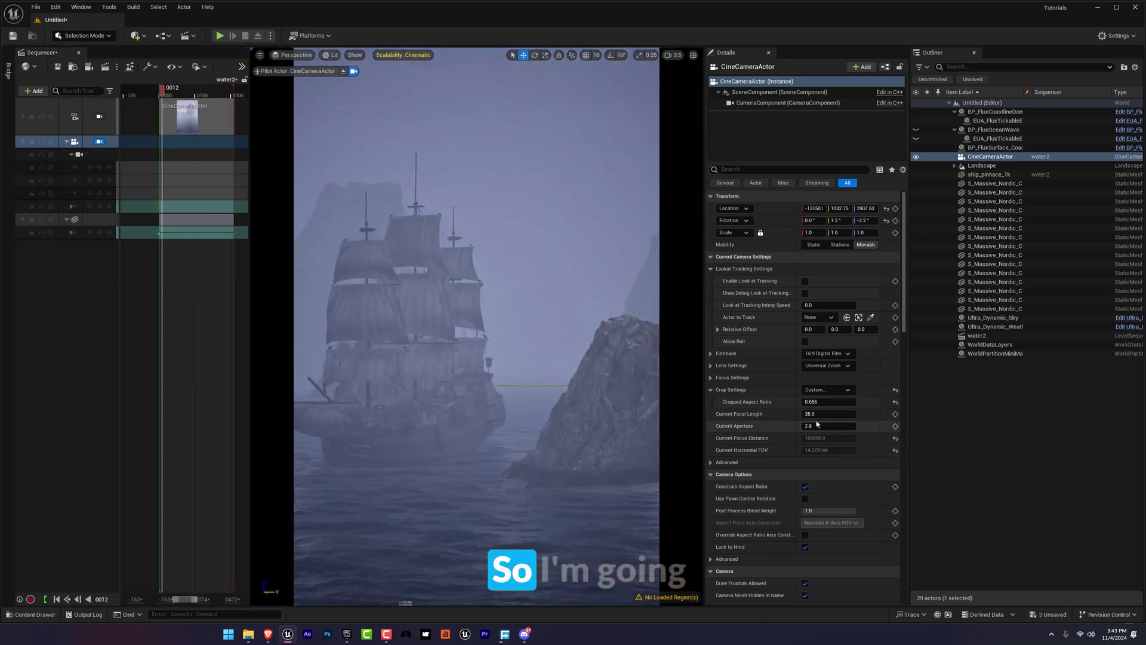
- Set the camera's focal length to 25 and move it low and close to the ship, at about X 10658, Y 2568, Z 668
{"action": "left_click_drag", "start_coordinate": [814, 414], "coordinate": [794, 414]}
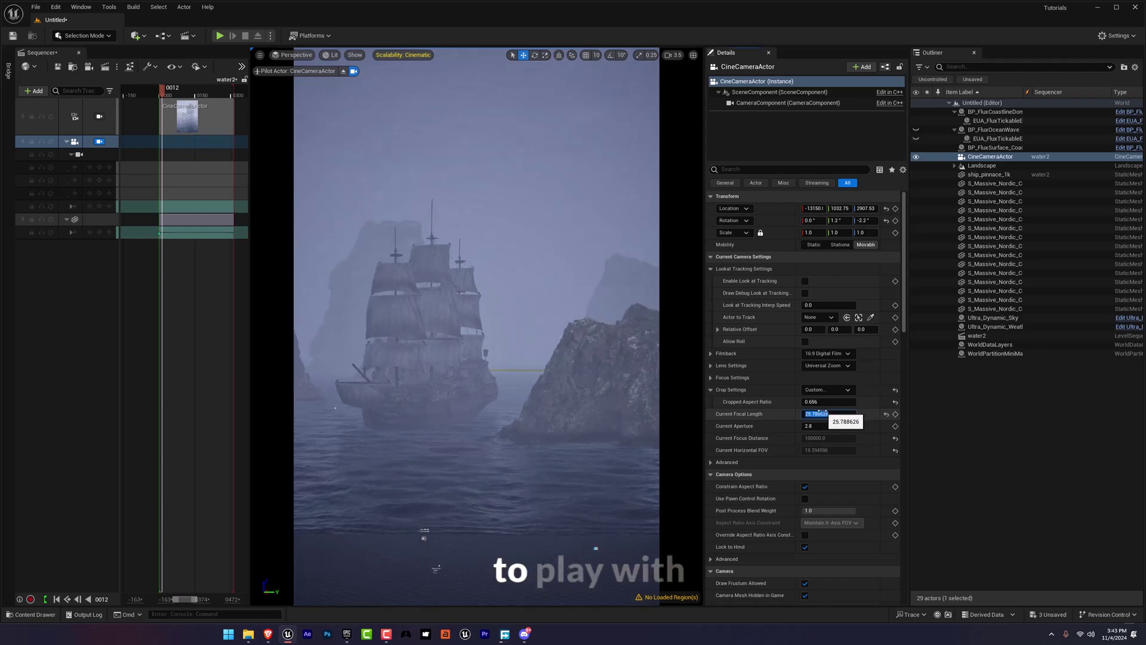
{"action": "right_click_drag", "start_coordinate": [537, 358], "coordinate": [492, 359]}
{"action": "key", "text": "w"}
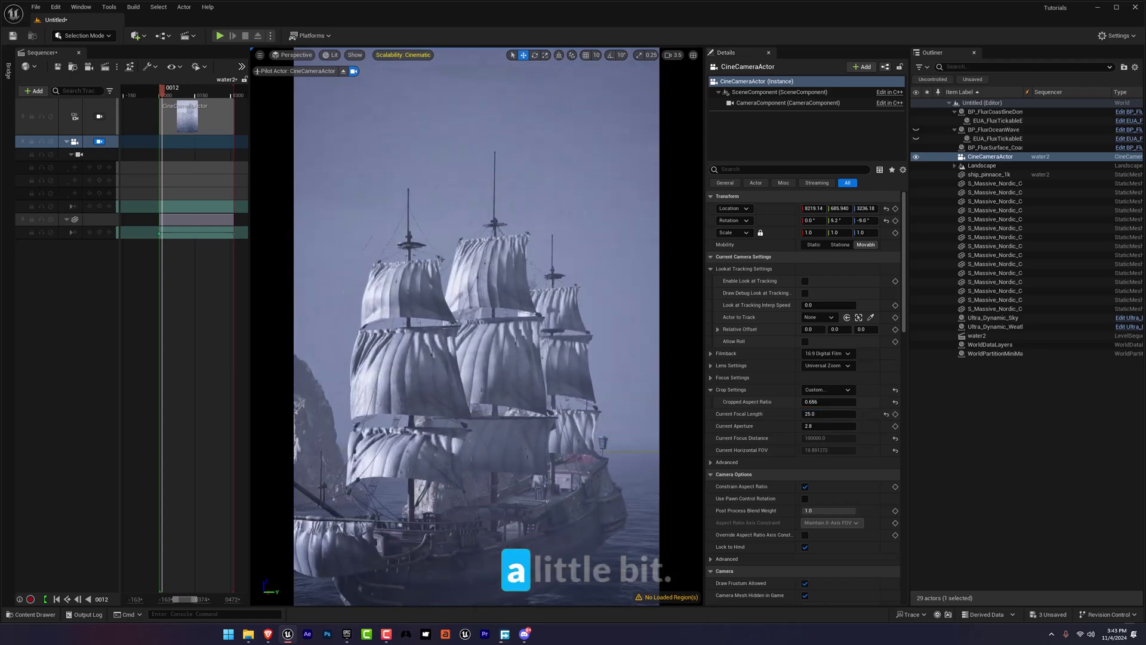
{"action": "key", "text": "w"}
{"action": "right_click_drag", "start_coordinate": [478, 335], "coordinate": [477, 280]}
{"action": "key", "text": "d"}
{"action": "key", "text": "q"}
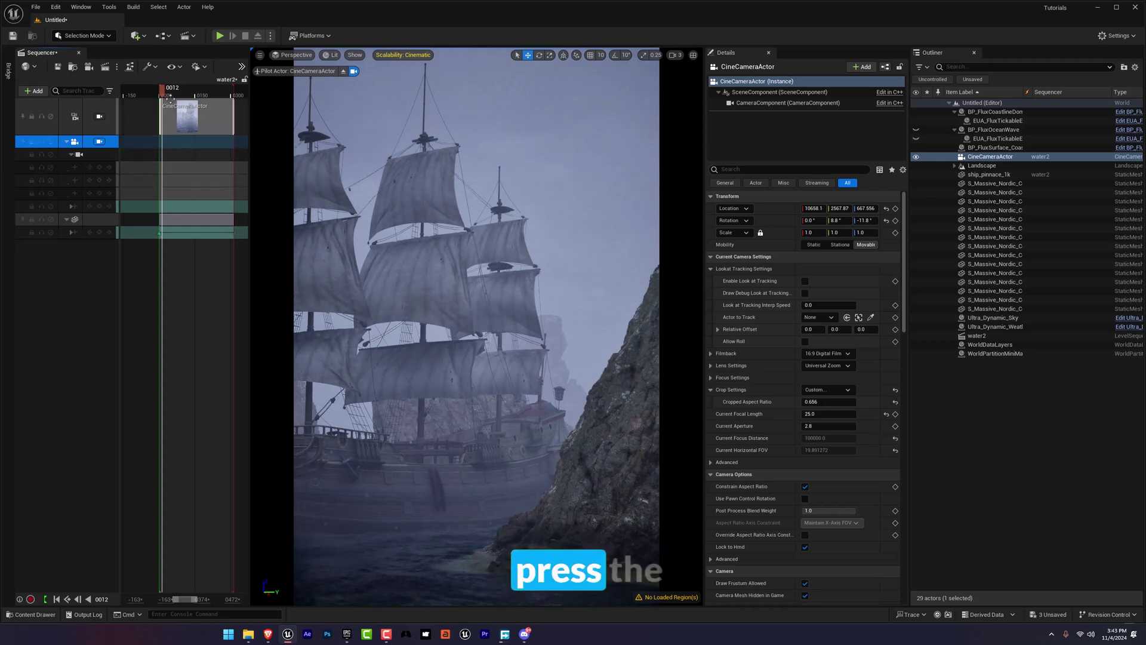
- Key the camera's transform near the sequence's start and again from a second position at its end
{"action": "left_click_drag", "start_coordinate": [163, 93], "coordinate": [160, 93]}
{"action": "key", "text": "s"}
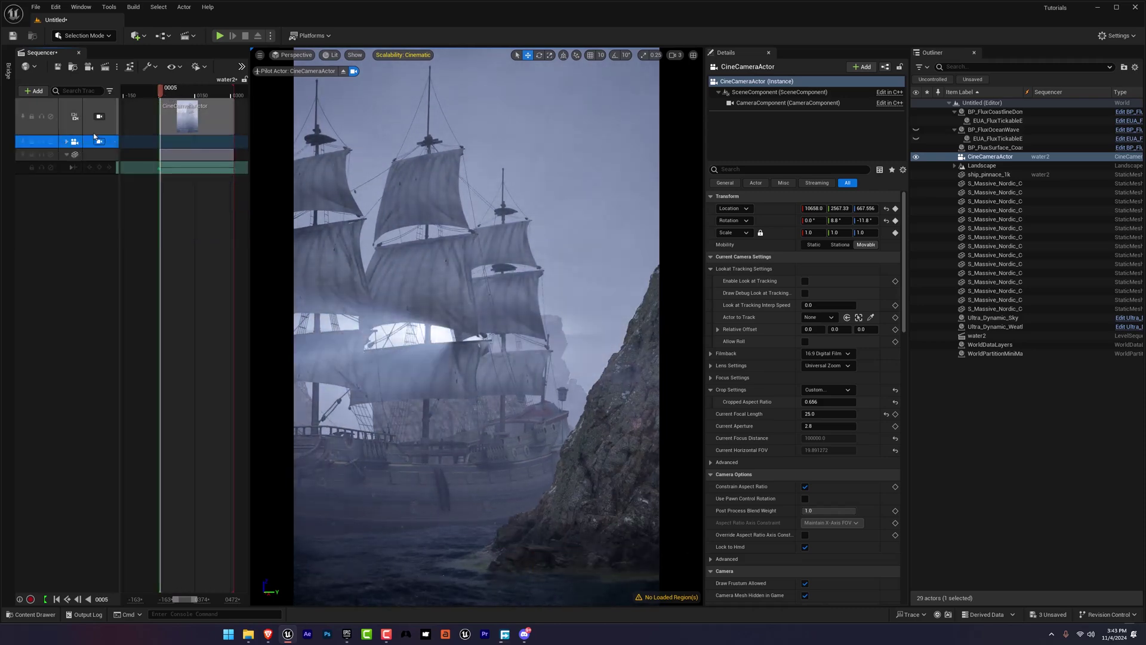
- Set the camera's transform keys to Linear interpolation and play the sequence through the camera from its start
{"action": "right_click", "coordinate": [181, 208]}
{"action": "left_click", "coordinate": [215, 317]}
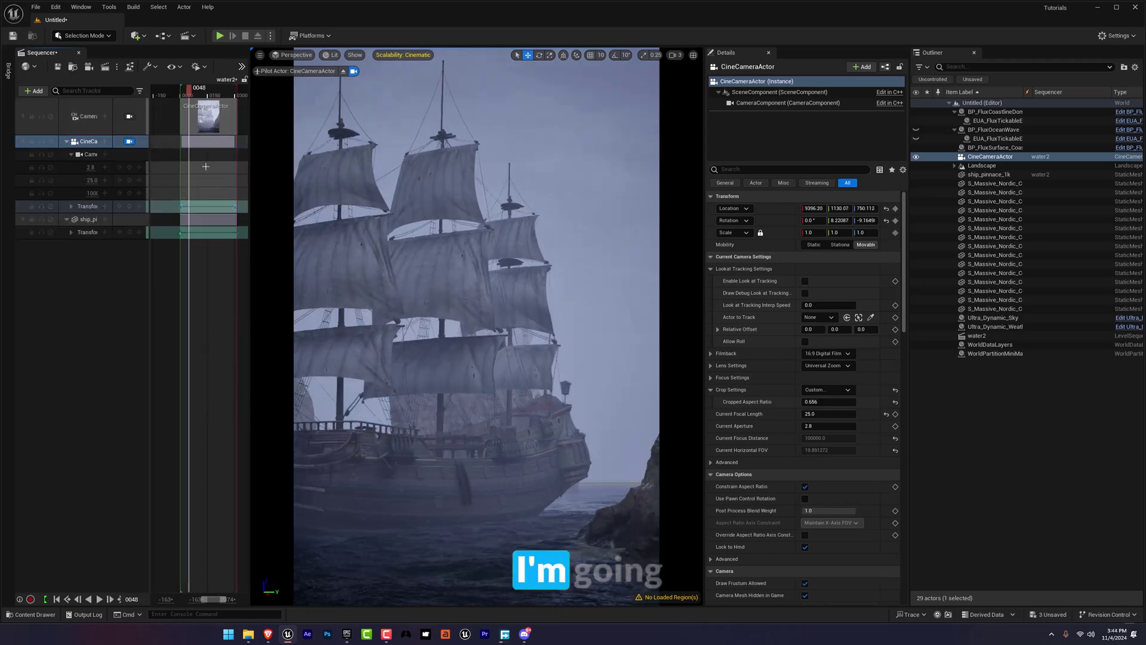
{"action": "left_click_drag", "start_coordinate": [193, 91], "coordinate": [180, 91]}
{"action": "left_click", "coordinate": [130, 117]}
{"action": "key", "text": "space"}
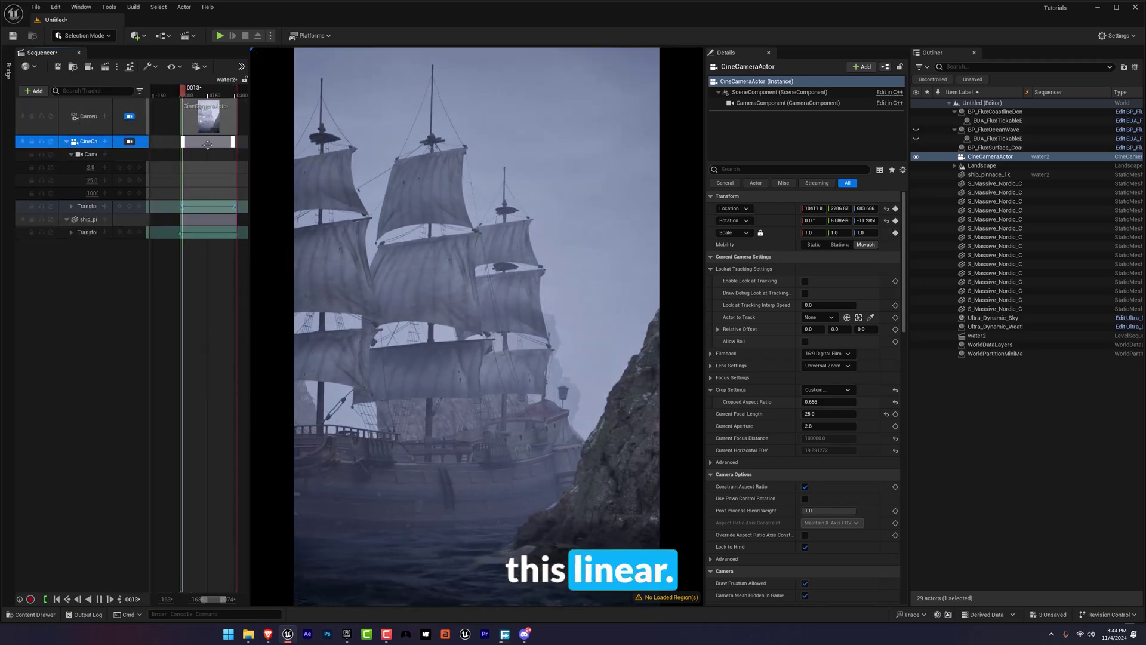